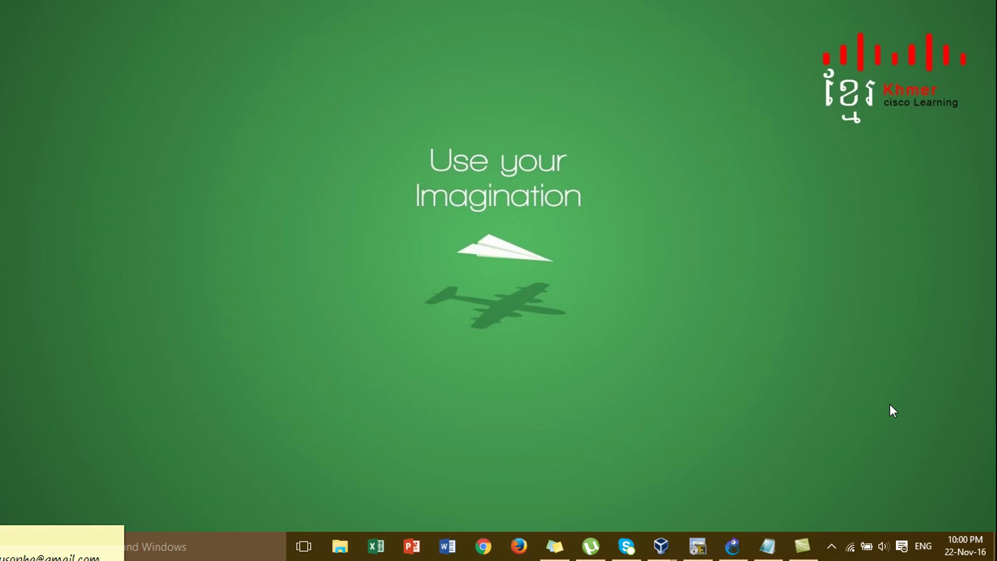
Review the Mikrotik VPN Site to Site IPSec title in the Notepad document, then minimize the document
{"action": "left_click", "coordinate": [768, 545]}
{"action": "left_click", "coordinate": [511, 170]}
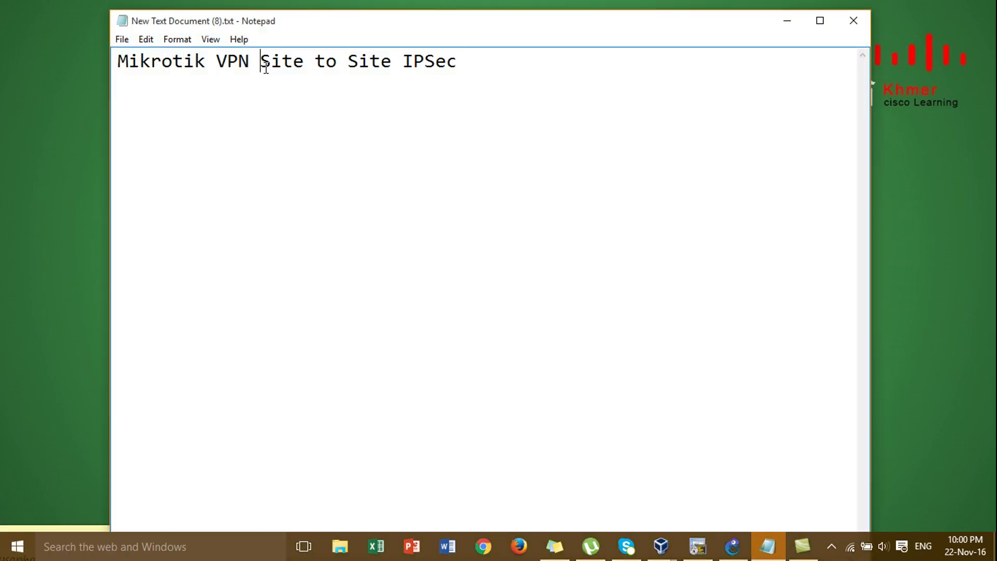
{"action": "left_click", "coordinate": [335, 93]}
{"action": "left_click", "coordinate": [217, 82]}
{"action": "left_click", "coordinate": [328, 103]}
{"action": "left_click", "coordinate": [419, 72]}
{"action": "left_click", "coordinate": [784, 23]}
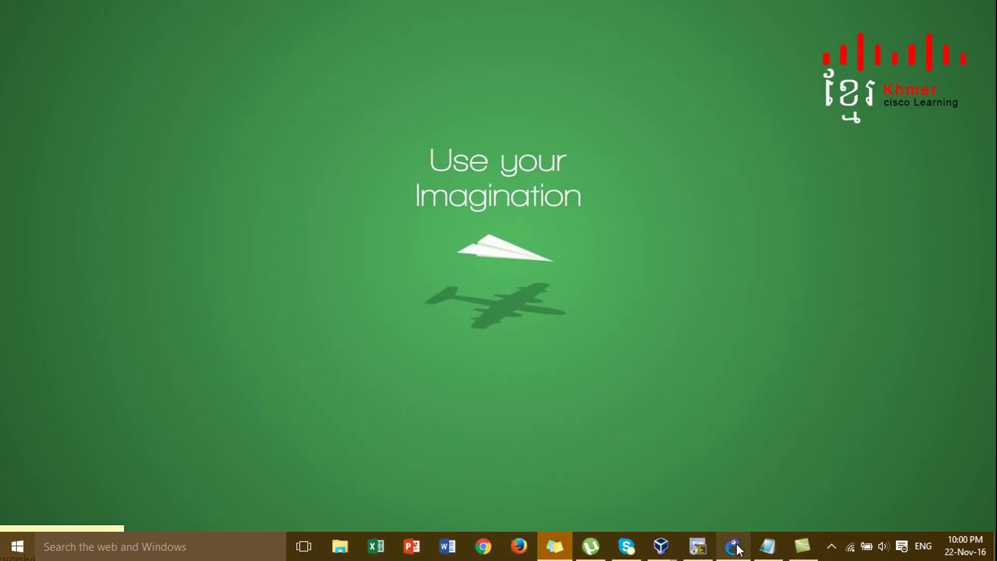
Switch to GNS3 and examine the configuration task list and the HQ and branch network topology
{"action": "left_click", "coordinate": [737, 549]}
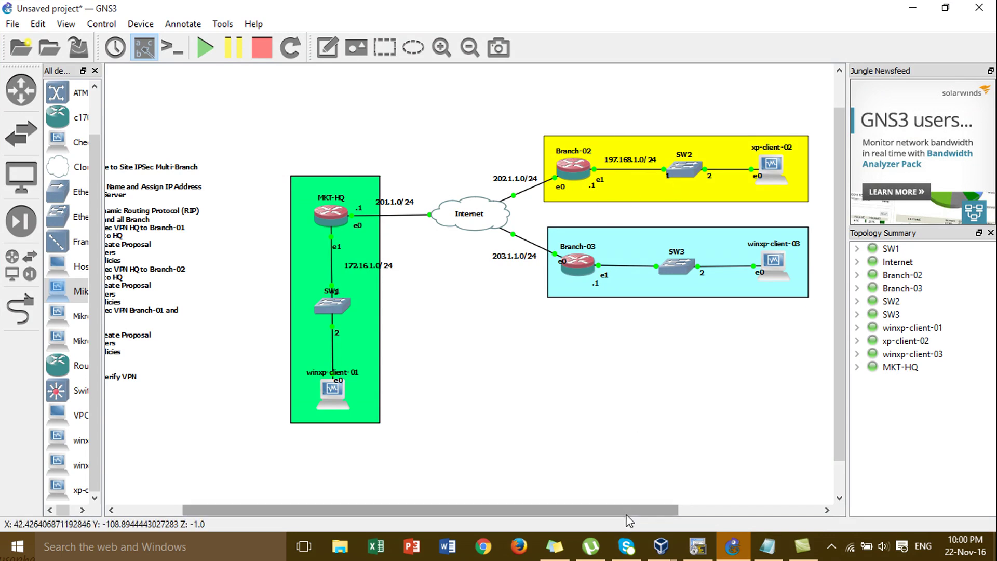
{"action": "left_click_drag", "start_coordinate": [627, 515], "coordinate": [545, 494]}
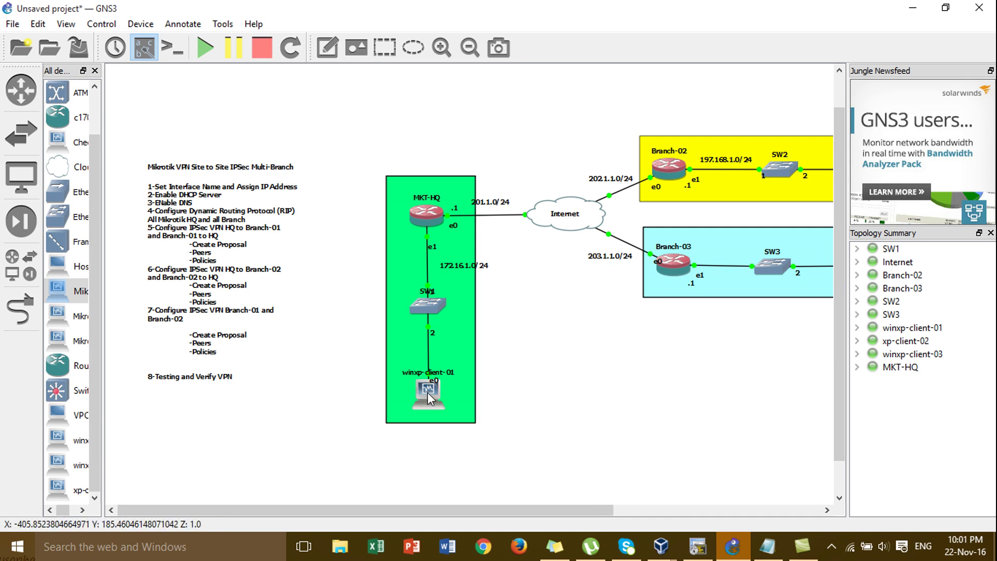
{"action": "mouse_move", "coordinate": [417, 217]}
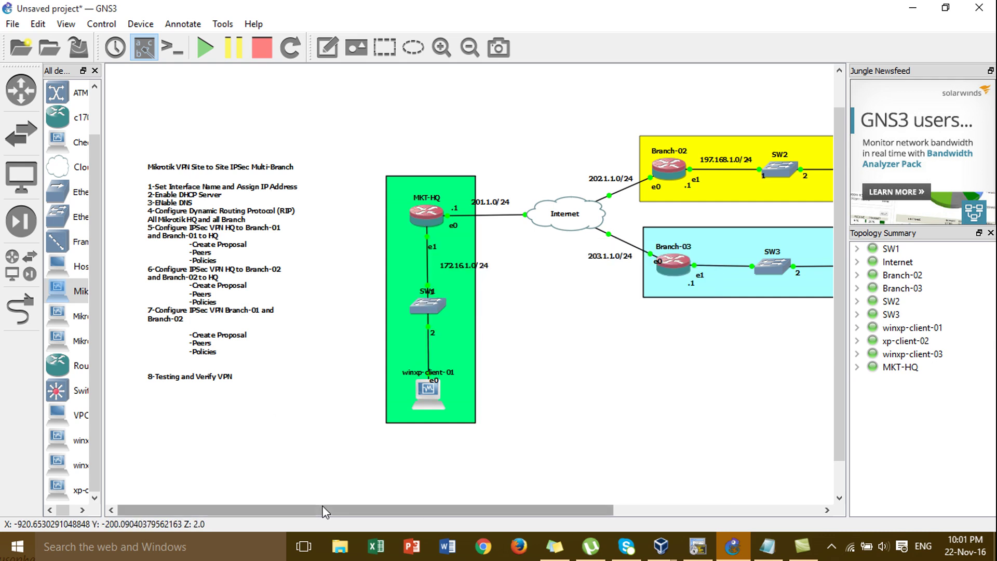
Switch to the winxp-client-01 virtual machine and dismiss the failed WinBox connection message
{"action": "left_click", "coordinate": [669, 550]}
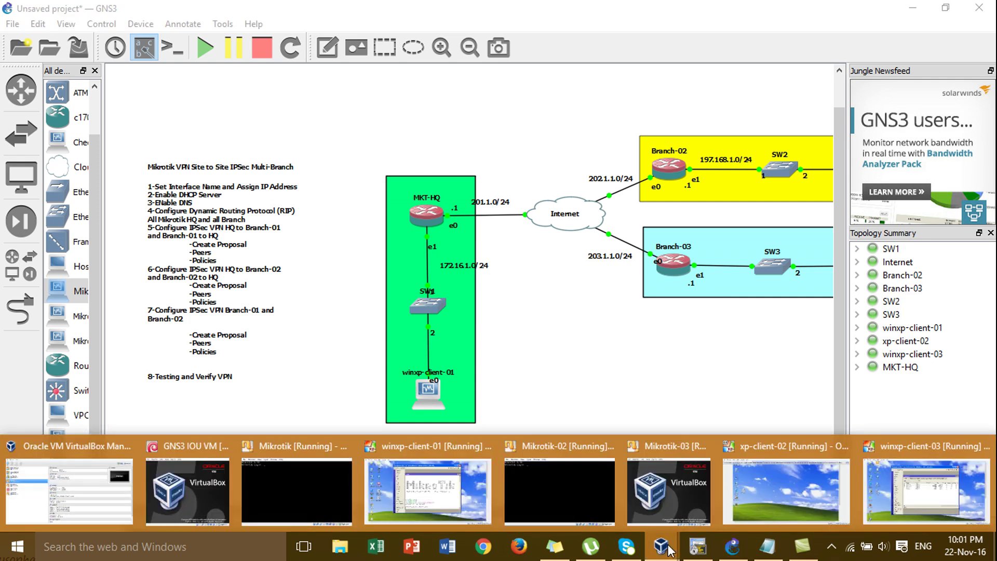
{"action": "left_click", "coordinate": [457, 483]}
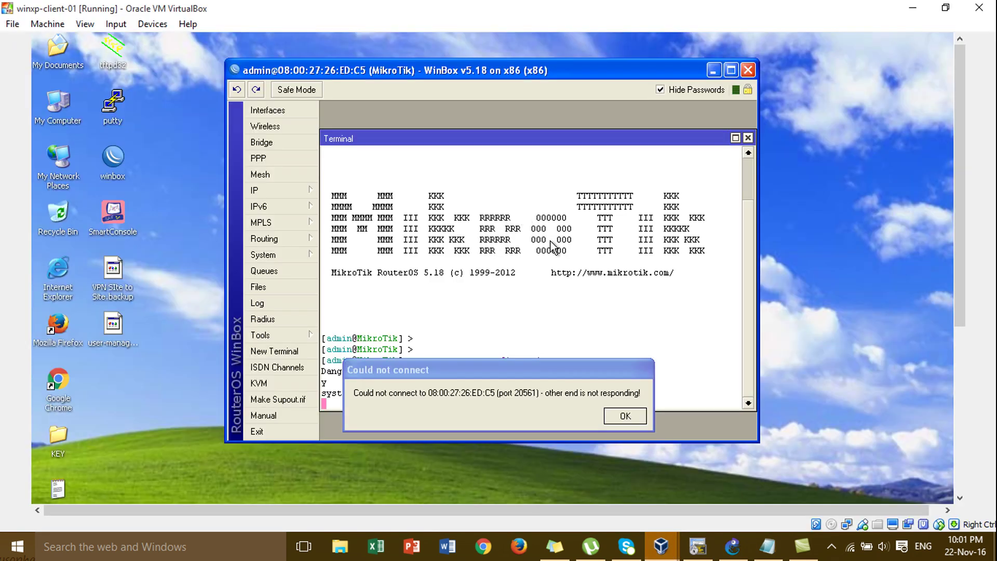
{"action": "left_click", "coordinate": [633, 413]}
{"action": "left_click", "coordinate": [275, 208]}
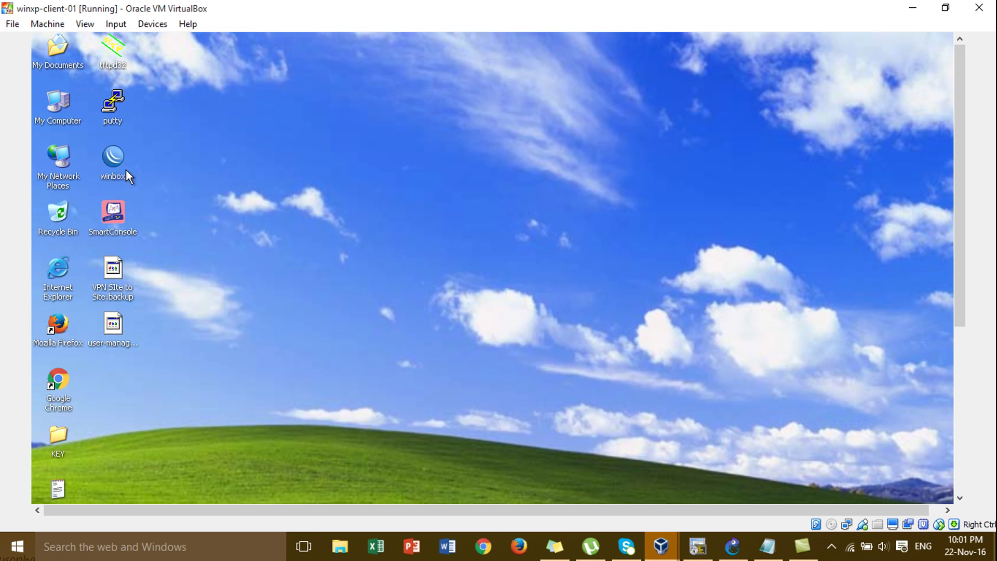
Launch WinBox and connect as admin to the MikroTik router found among the neighbors
{"action": "double_click", "coordinate": [117, 164]}
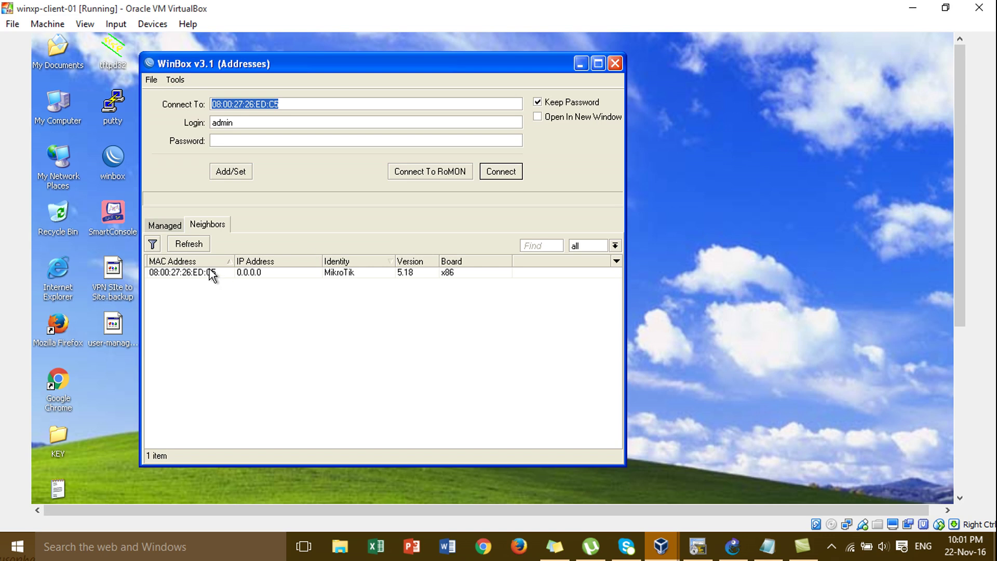
{"action": "left_click", "coordinate": [210, 274]}
{"action": "left_click", "coordinate": [517, 173]}
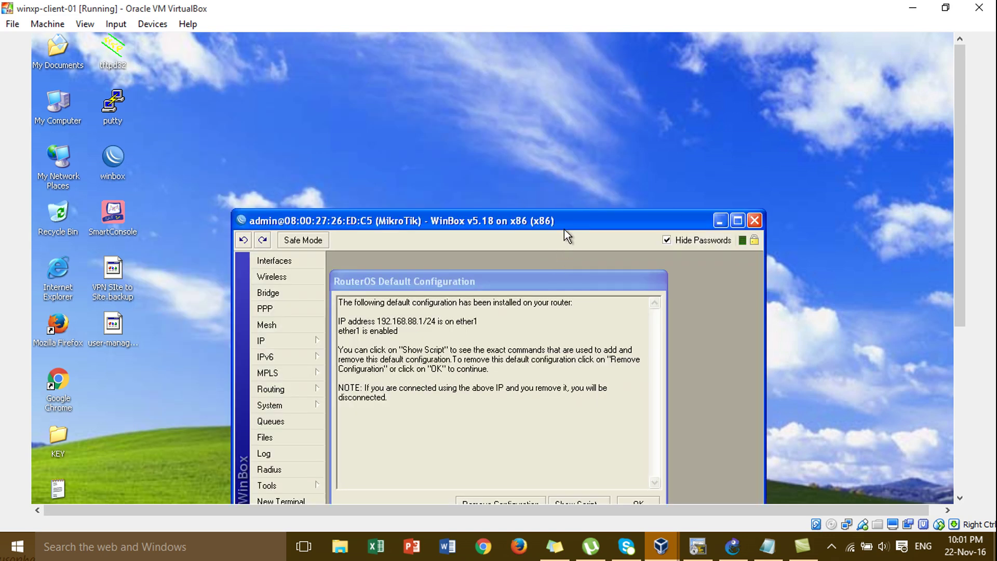
Remove the router's default configuration and maximize the WinBox window
{"action": "left_click_drag", "start_coordinate": [573, 281], "coordinate": [579, 167]}
{"action": "left_click", "coordinate": [519, 397]}
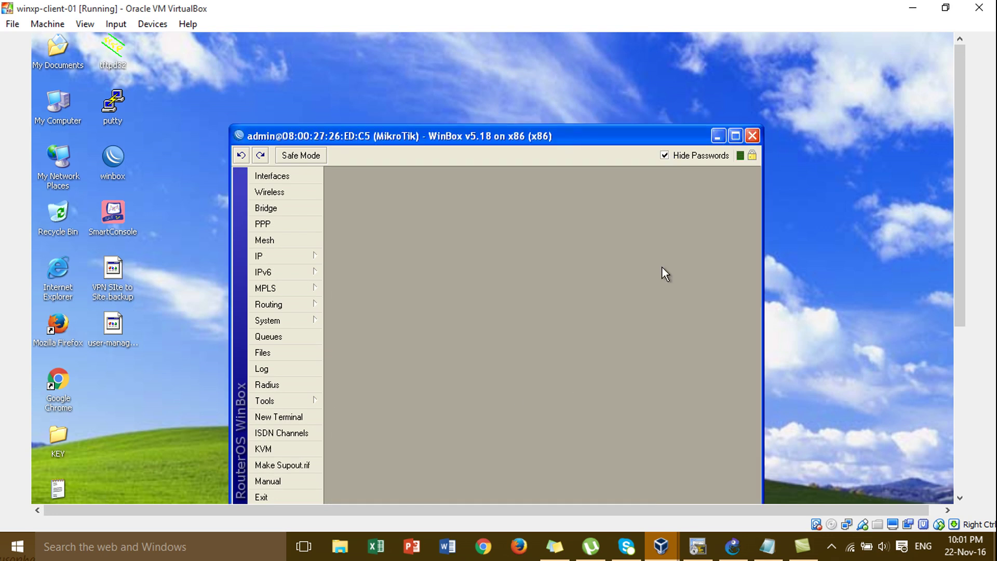
{"action": "left_click", "coordinate": [736, 137]}
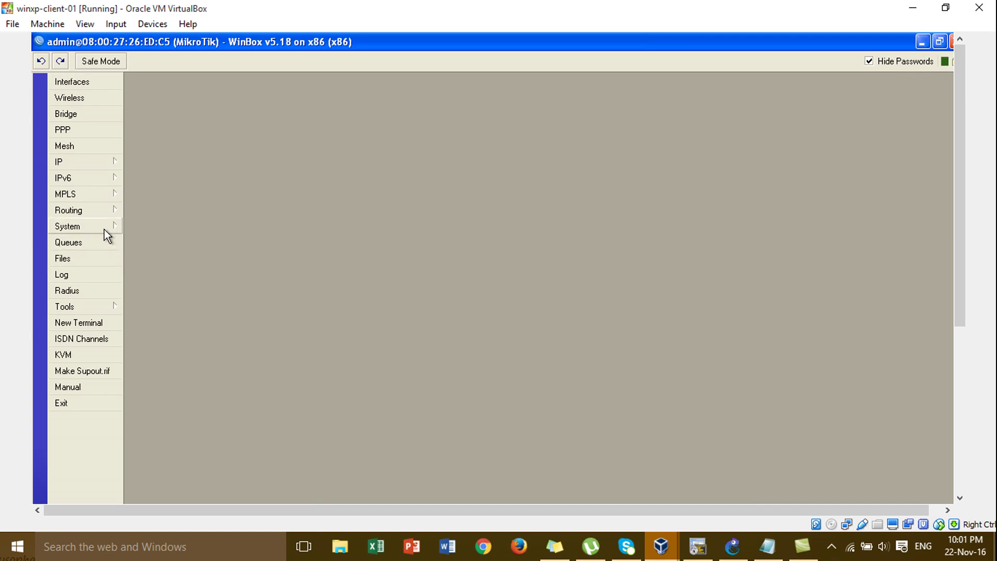
Set the router's system identity to MKT-HQ
{"action": "mouse_move", "coordinate": [104, 229]}
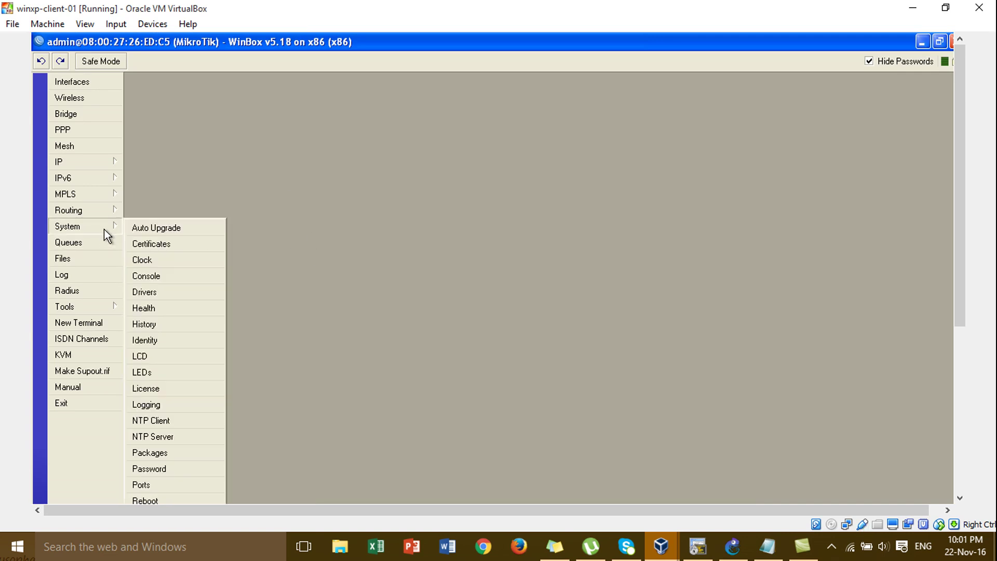
{"action": "left_click", "coordinate": [163, 338]}
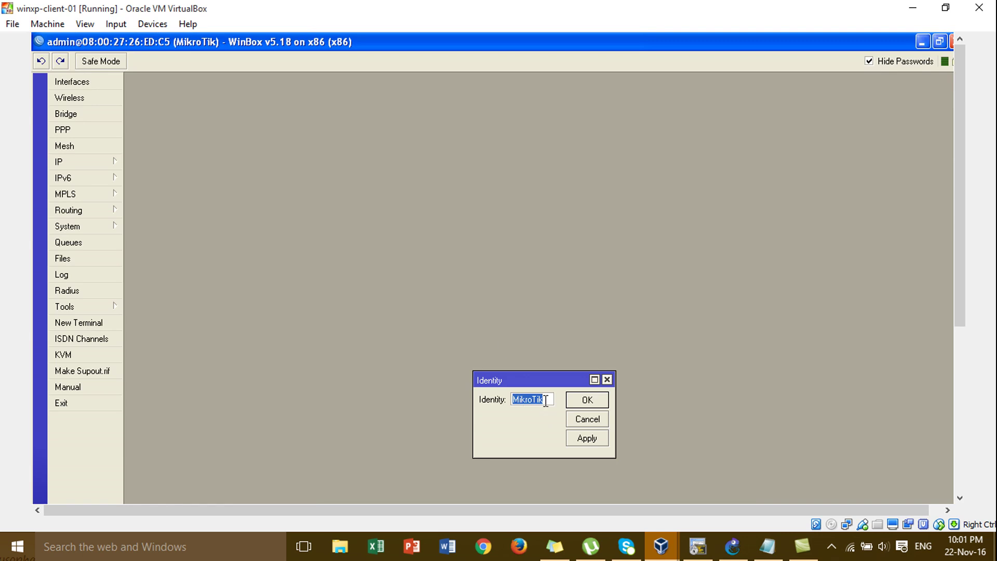
{"action": "type", "text": "MKT-HQ"}
{"action": "left_click", "coordinate": [596, 442]}
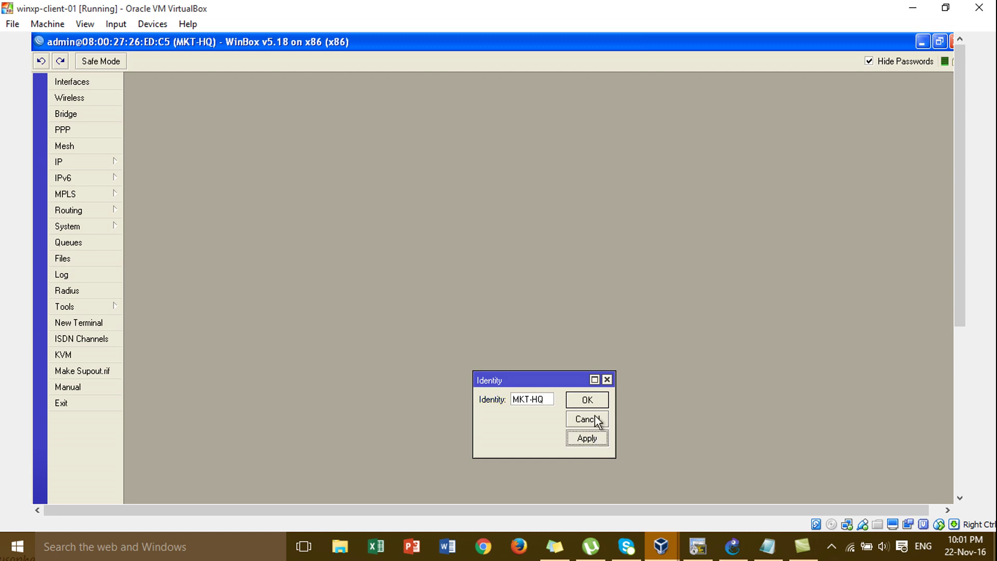
{"action": "left_click", "coordinate": [596, 401]}
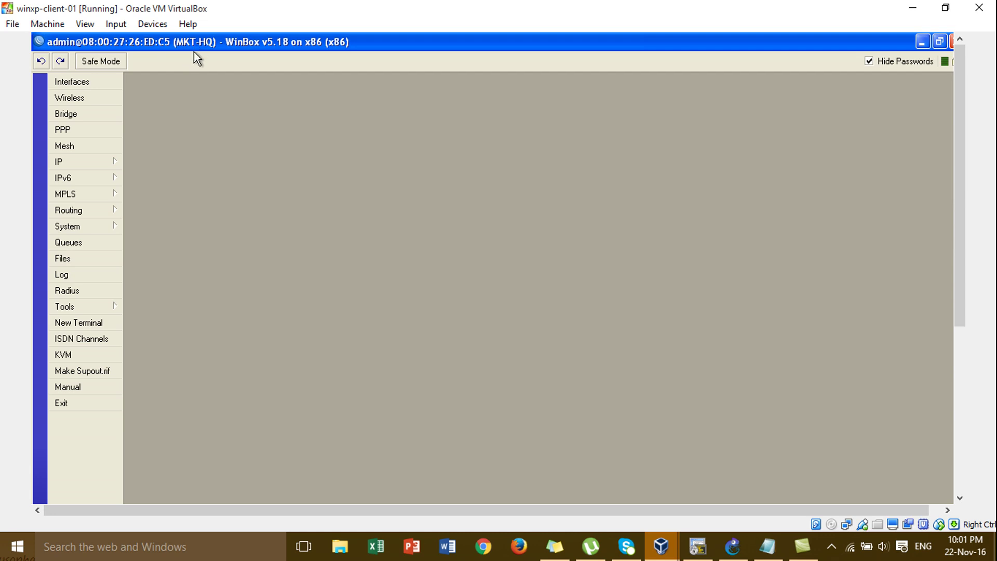
Open the interface list and rename the ether2 interface to ether2-LAN
{"action": "left_click", "coordinate": [105, 83]}
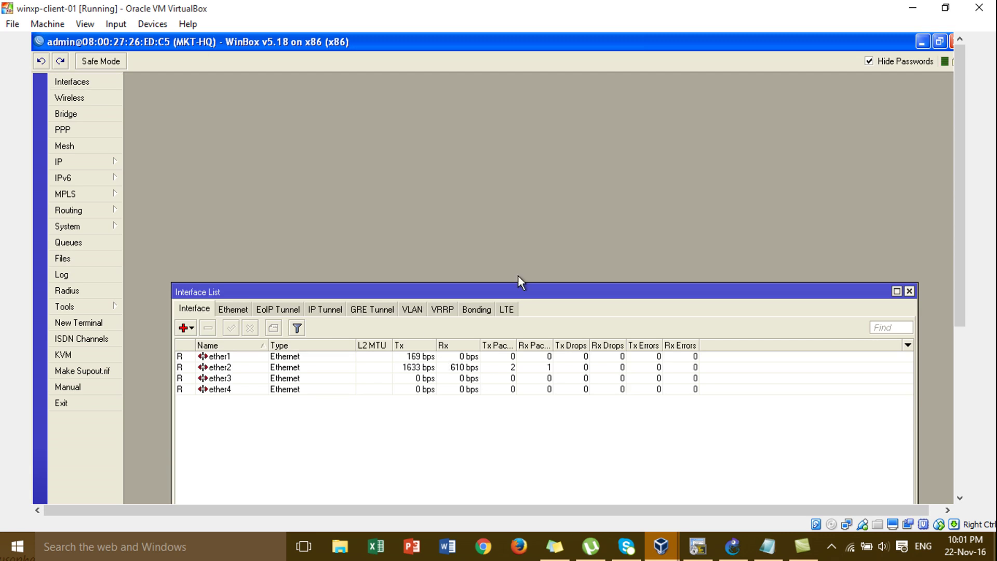
{"action": "left_click_drag", "start_coordinate": [524, 289], "coordinate": [518, 158]}
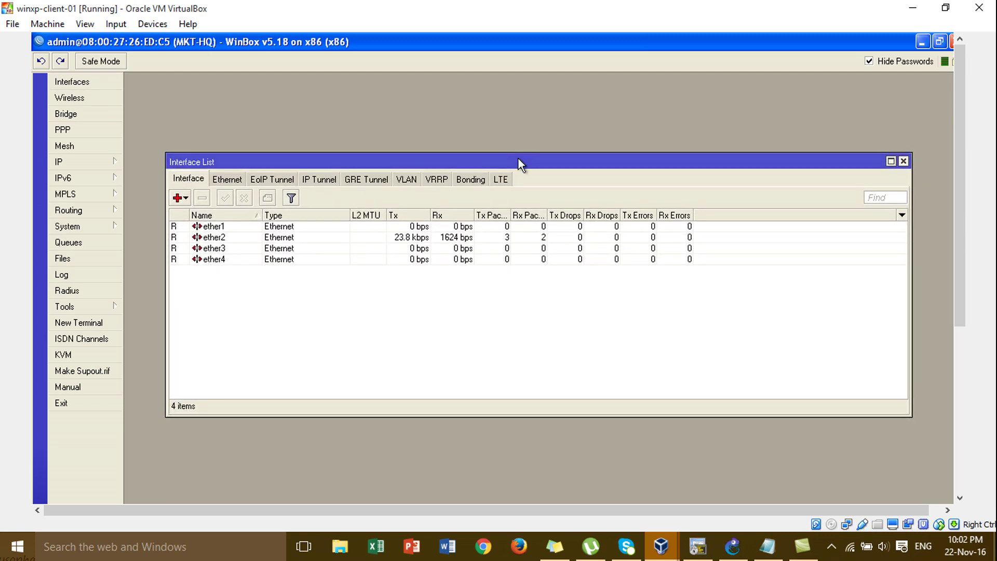
{"action": "left_click", "coordinate": [441, 239]}
{"action": "double_click", "coordinate": [441, 239]}
{"action": "left_click", "coordinate": [498, 310]}
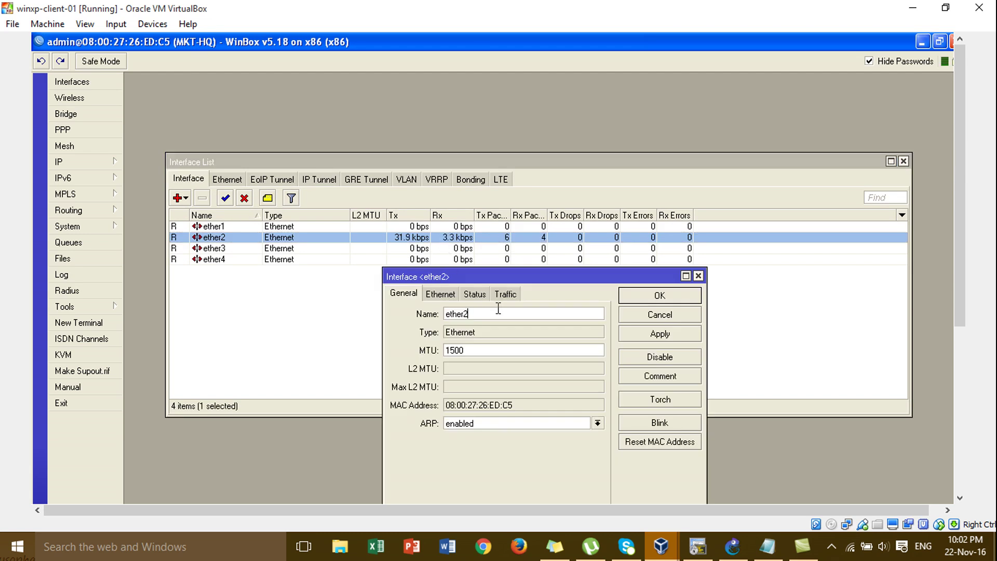
{"action": "type", "text": "-LAN"}
{"action": "left_click", "coordinate": [627, 298]}
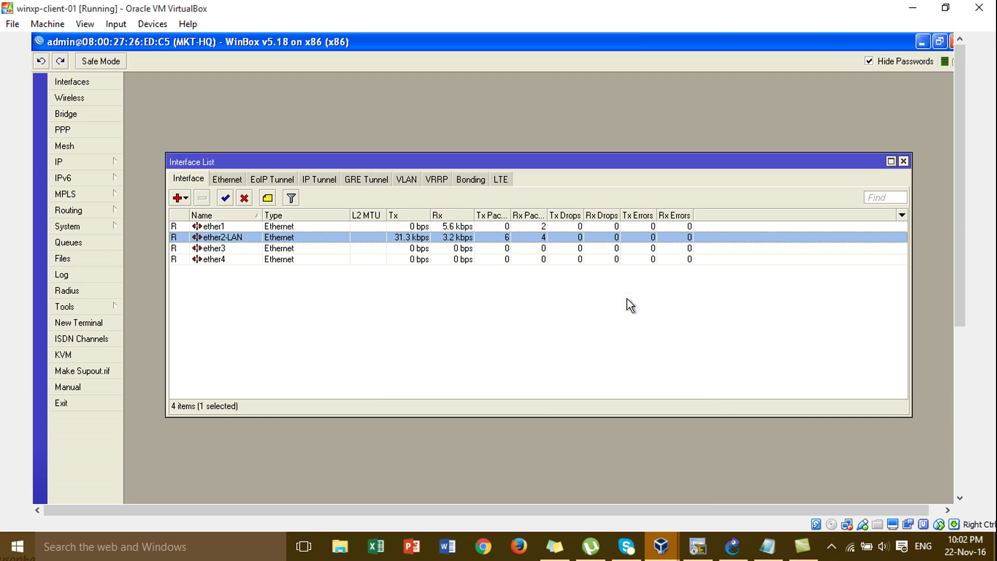
Rename the ether1 interface to ether1-WAN and close the interface list
{"action": "double_click", "coordinate": [326, 226]}
{"action": "left_click", "coordinate": [498, 310]}
{"action": "type", "text": "-WAN"}
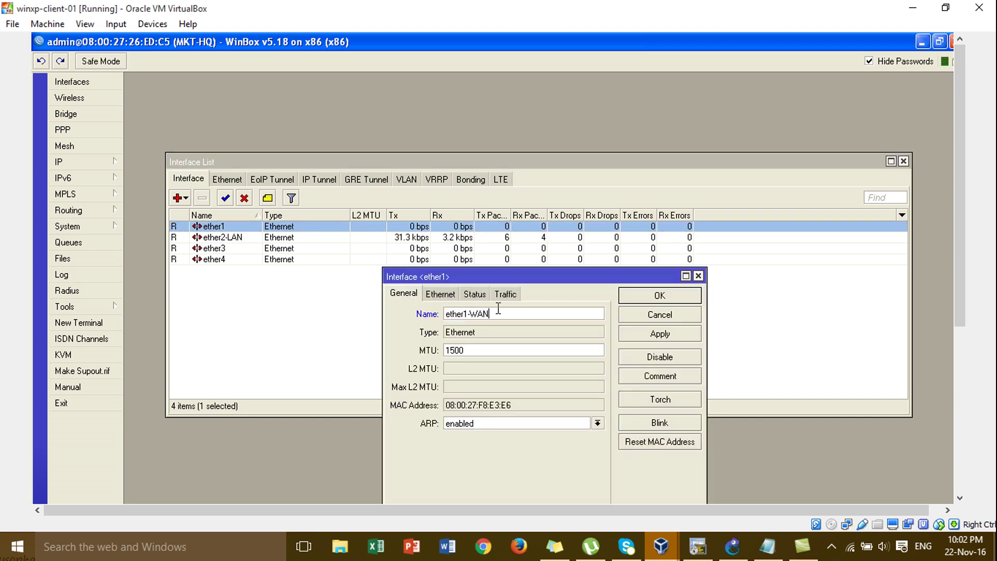
{"action": "left_click", "coordinate": [628, 335]}
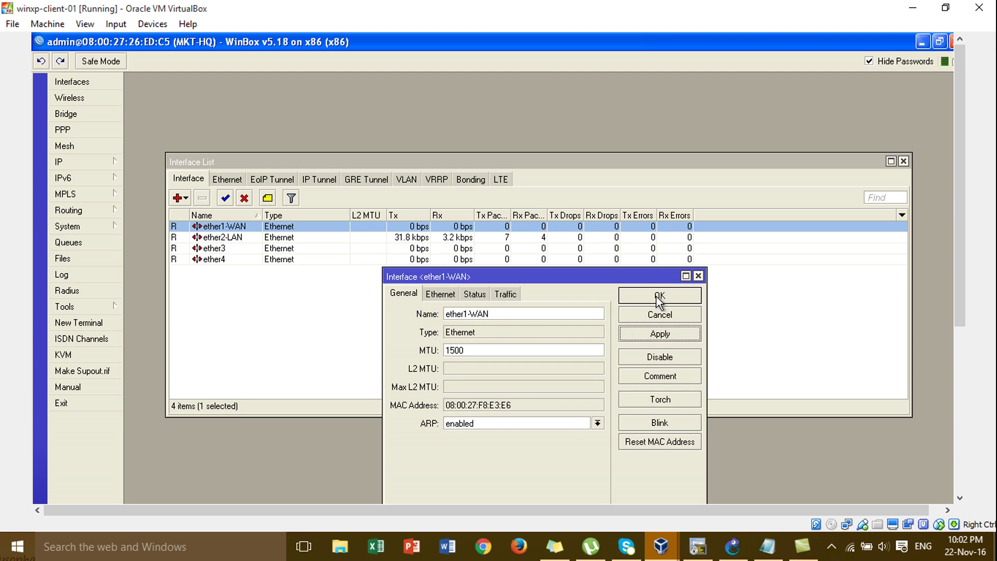
{"action": "left_click", "coordinate": [656, 296]}
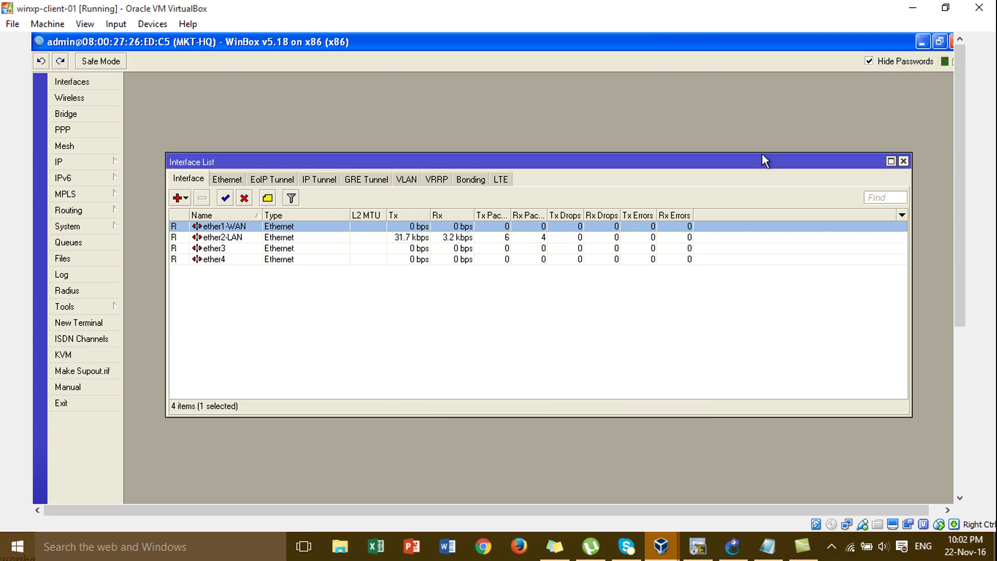
{"action": "left_click", "coordinate": [904, 162]}
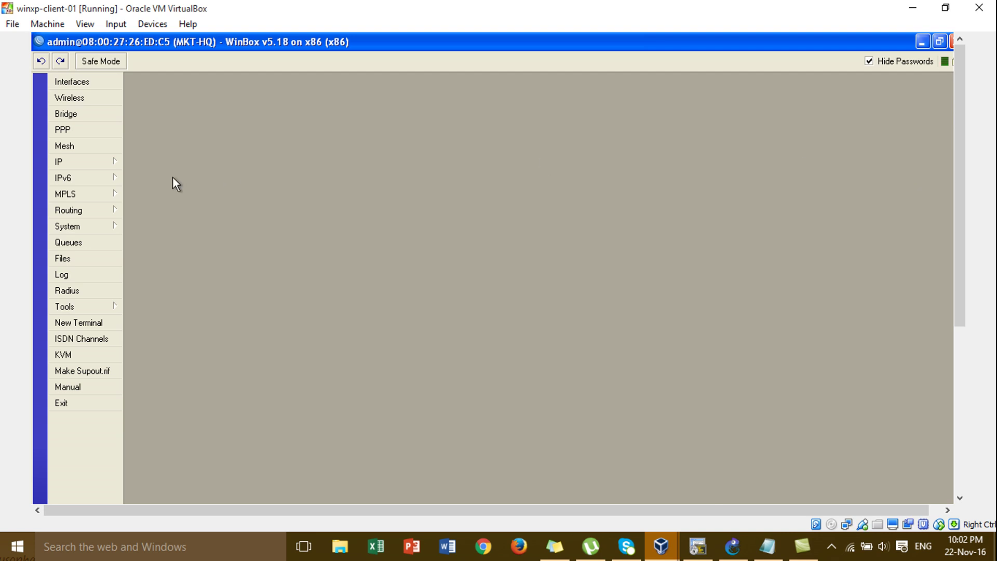
Open the router's IP address list and start a new address entry
{"action": "left_click", "coordinate": [117, 161]}
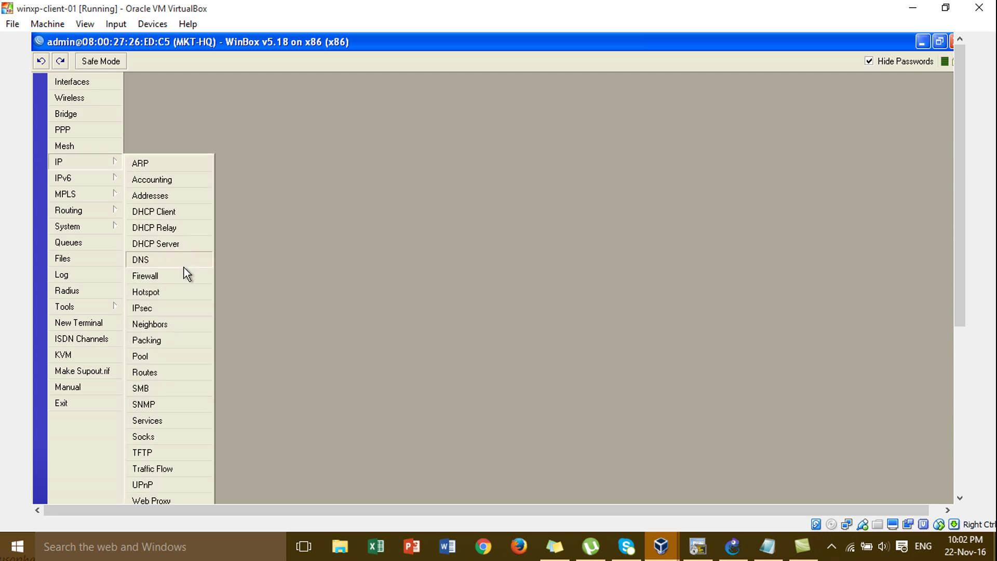
{"action": "left_click", "coordinate": [185, 198]}
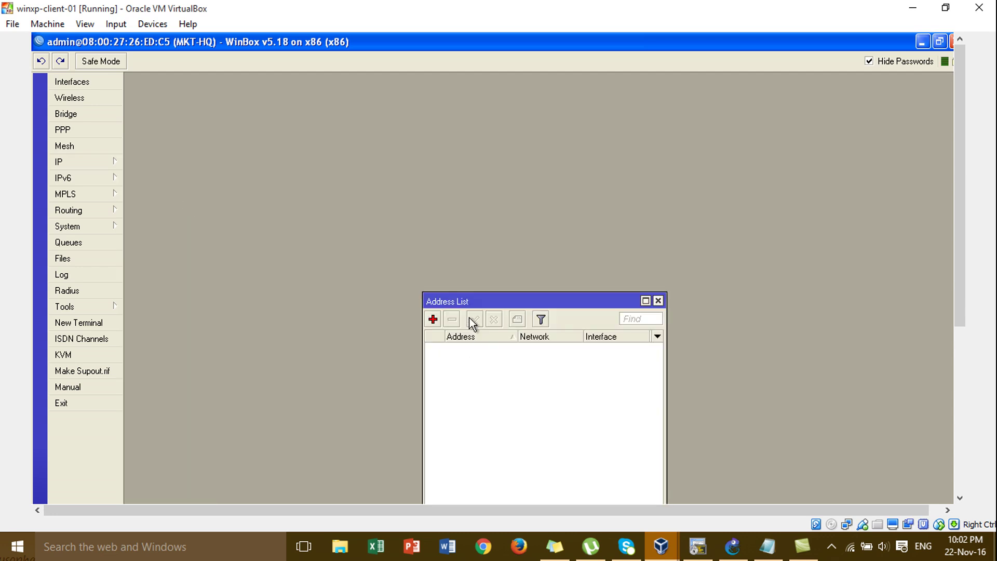
{"action": "left_click_drag", "start_coordinate": [475, 304], "coordinate": [411, 145]}
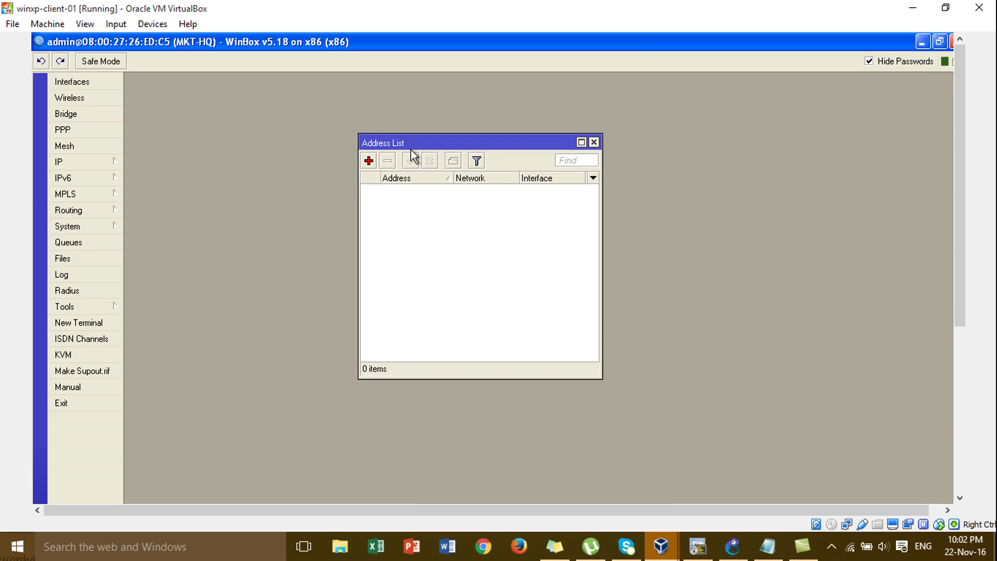
{"action": "left_click", "coordinate": [369, 161]}
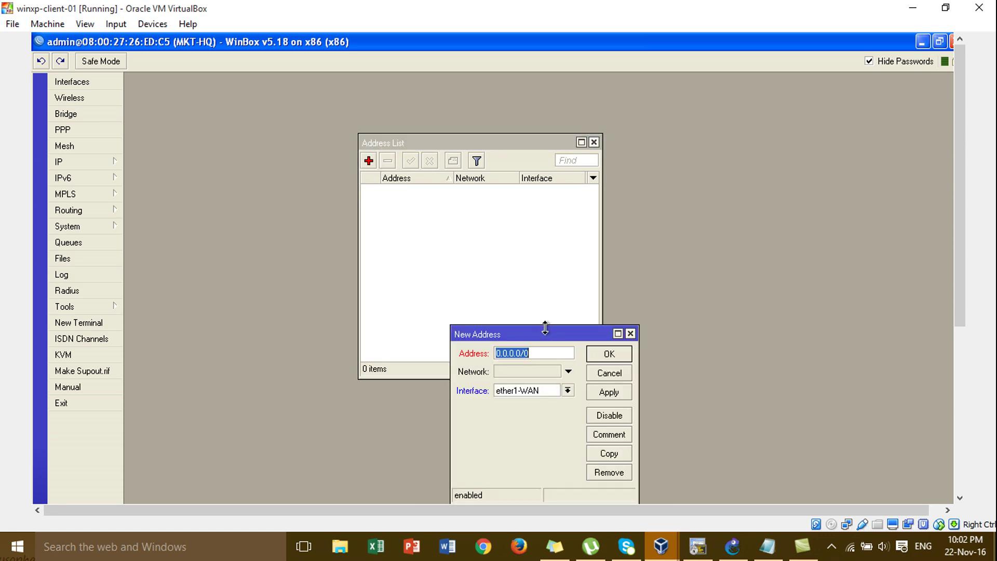
{"action": "left_click_drag", "start_coordinate": [550, 339], "coordinate": [541, 184]}
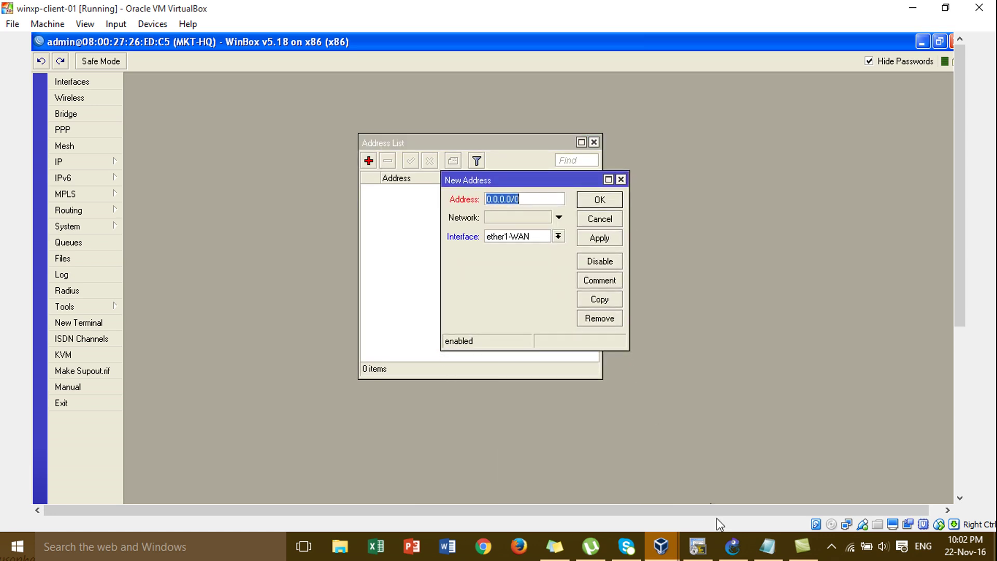
Check the HQ router's WAN and LAN subnets in the GNS3 topology, then return to winxp-client-01
{"action": "left_click", "coordinate": [732, 547]}
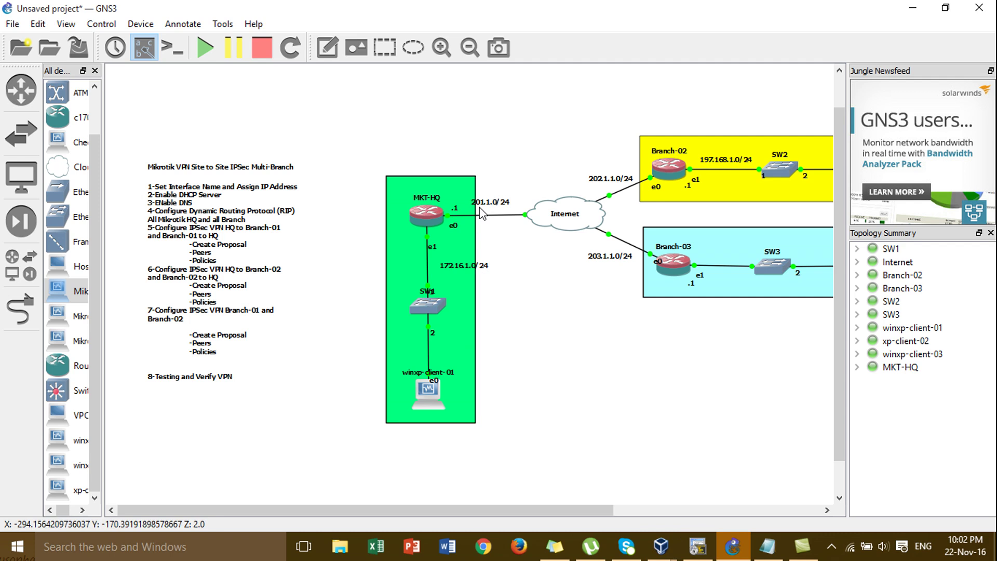
{"action": "left_click", "coordinate": [667, 553]}
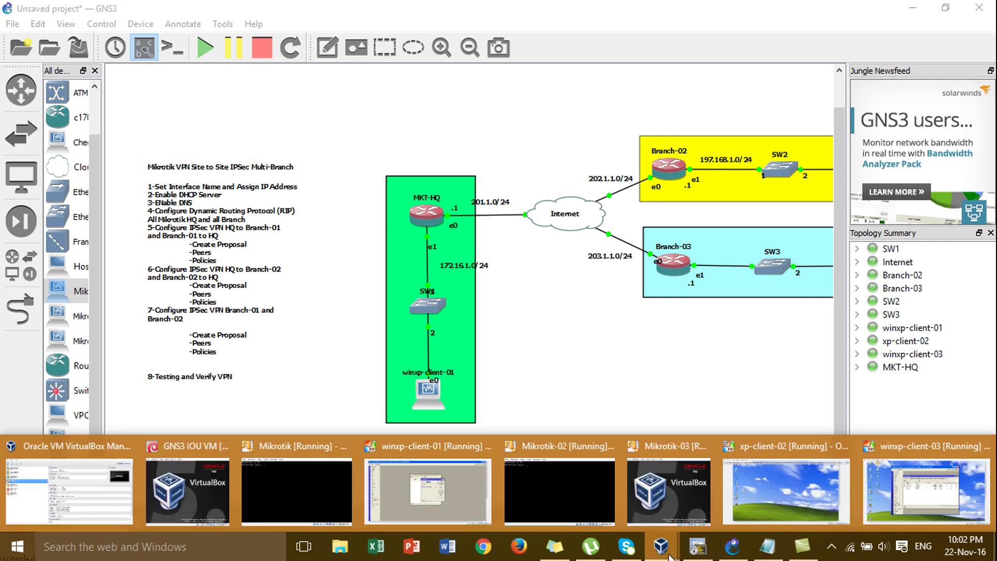
{"action": "left_click", "coordinate": [443, 496]}
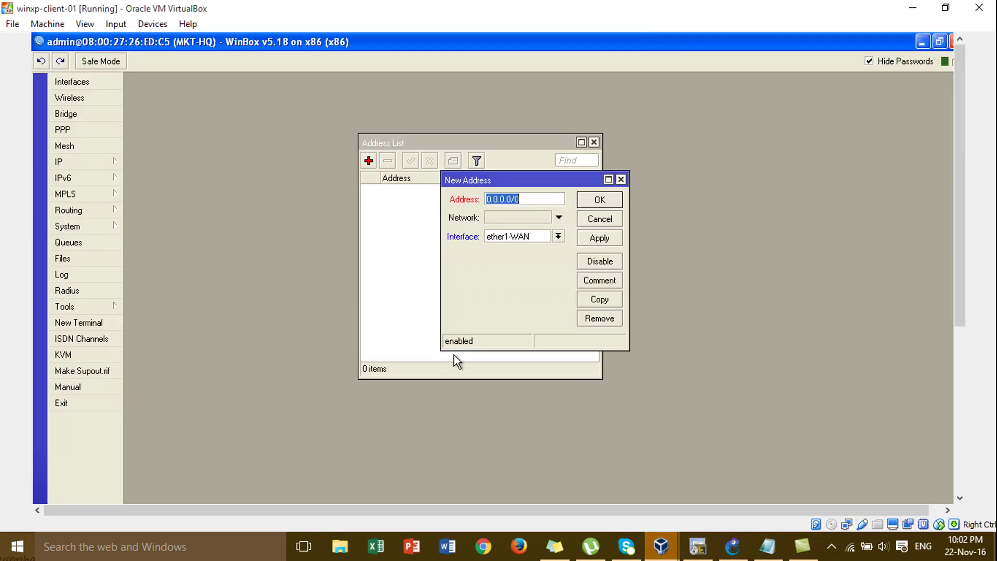
Assign the address 172.16.1.1/24 to the ether2-LAN interface and apply it
{"action": "type", "text": "172.16.1.1/24"}
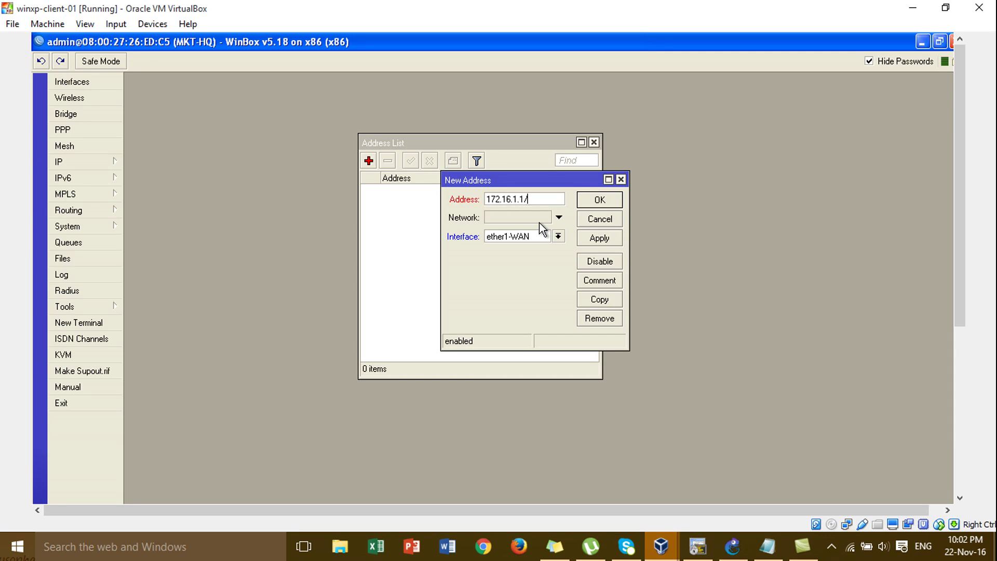
{"action": "left_click", "coordinate": [548, 241]}
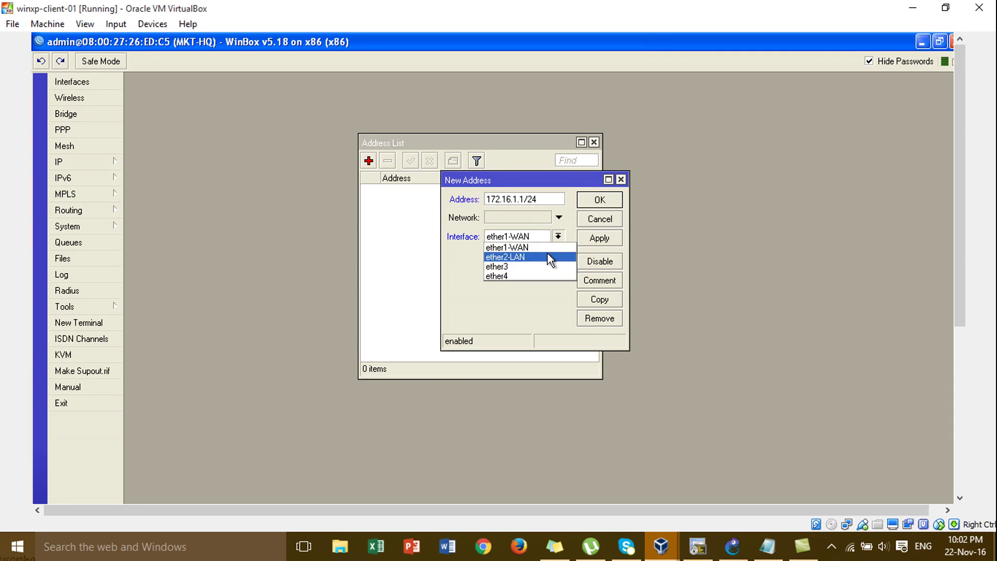
{"action": "left_click", "coordinate": [551, 257]}
{"action": "left_click", "coordinate": [599, 239]}
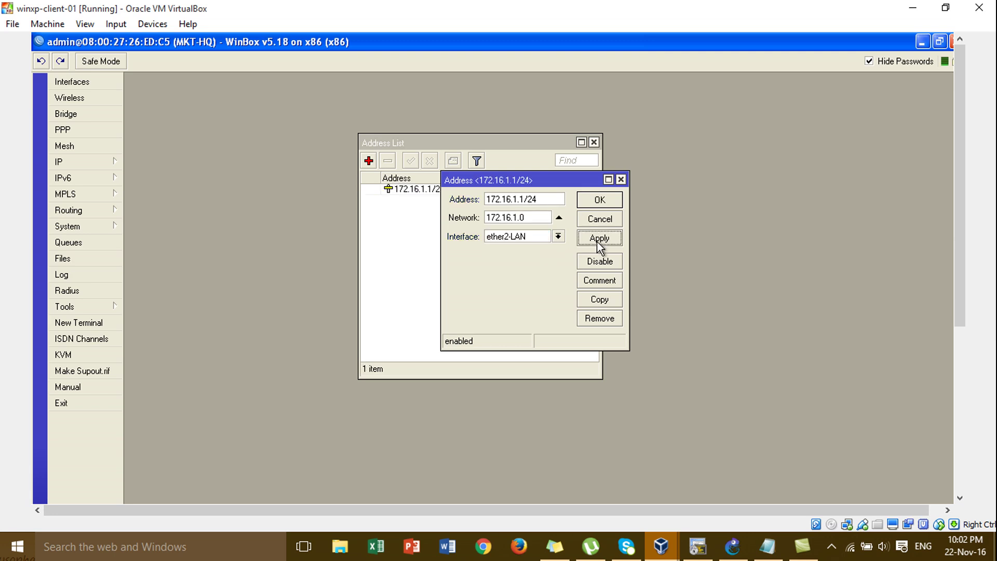
Confirm the LAN address and add the address 201.1.1.1/24 on the ether1-WAN interface
{"action": "left_click", "coordinate": [600, 200]}
{"action": "left_click", "coordinate": [370, 161]}
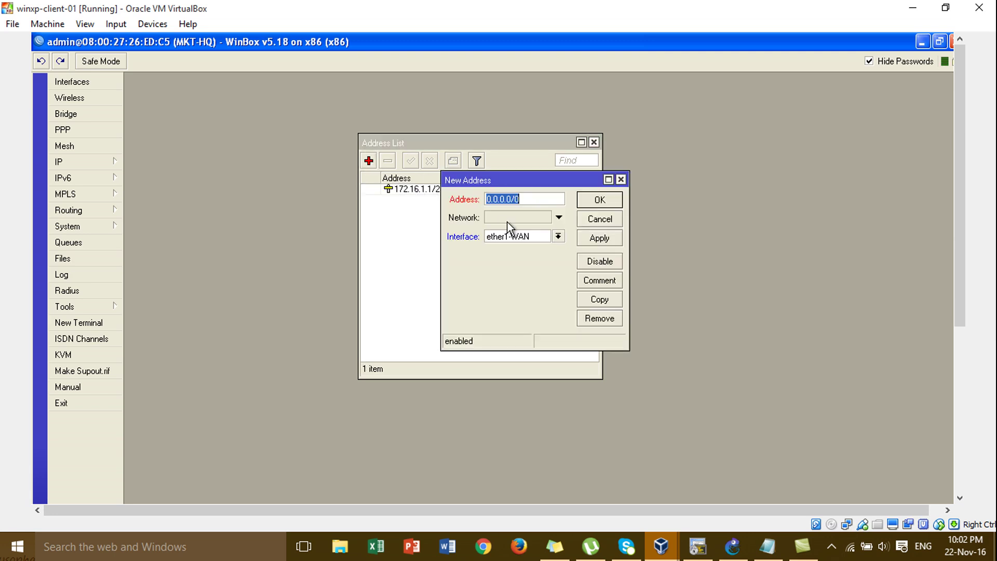
{"action": "type", "text": "201.1.1.1/24"}
{"action": "left_click", "coordinate": [596, 237]}
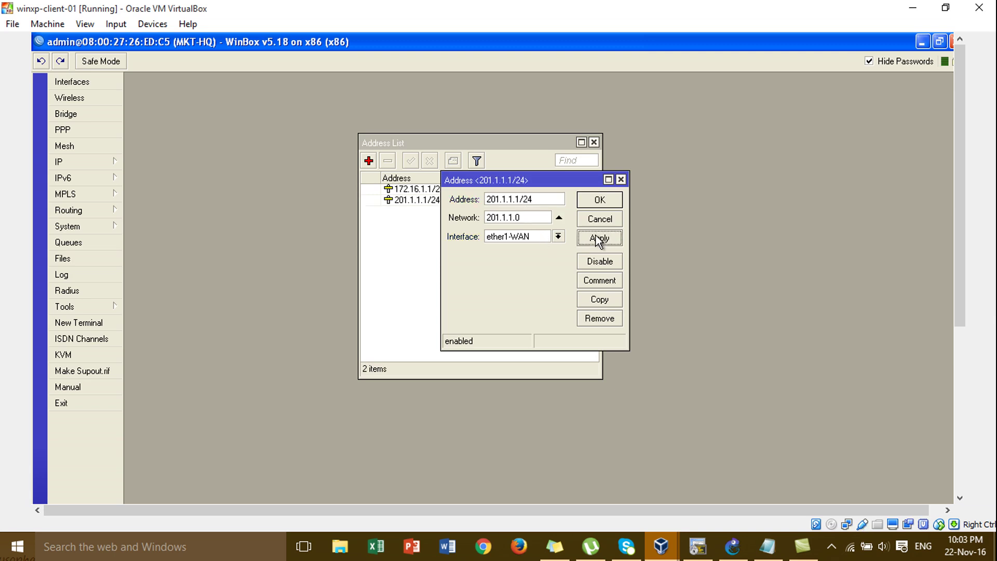
{"action": "left_click", "coordinate": [600, 201]}
Review the configuration task list in the GNS3 topology, return to winxp-client-01 and close the address list
{"action": "left_click", "coordinate": [732, 547]}
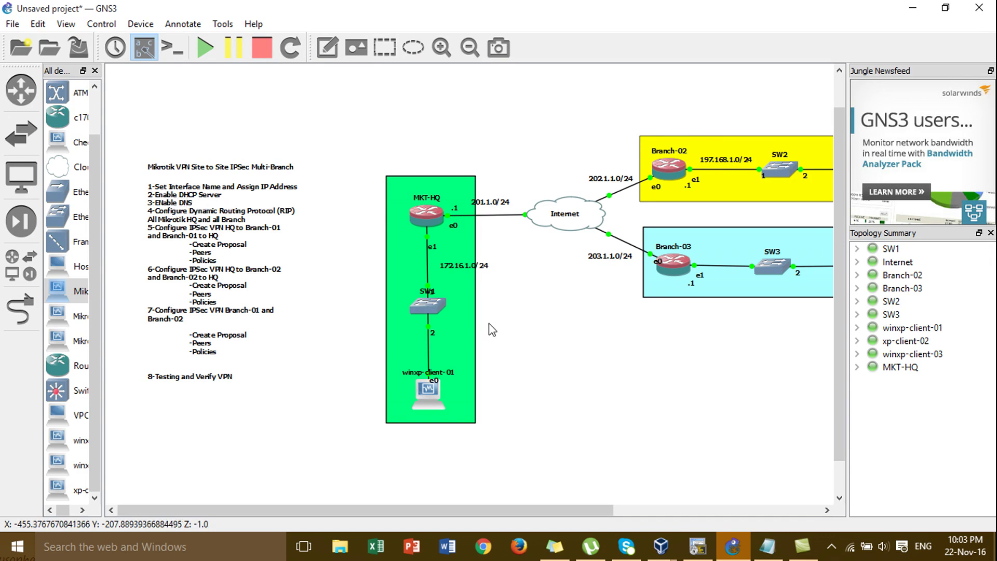
{"action": "mouse_move", "coordinate": [674, 544]}
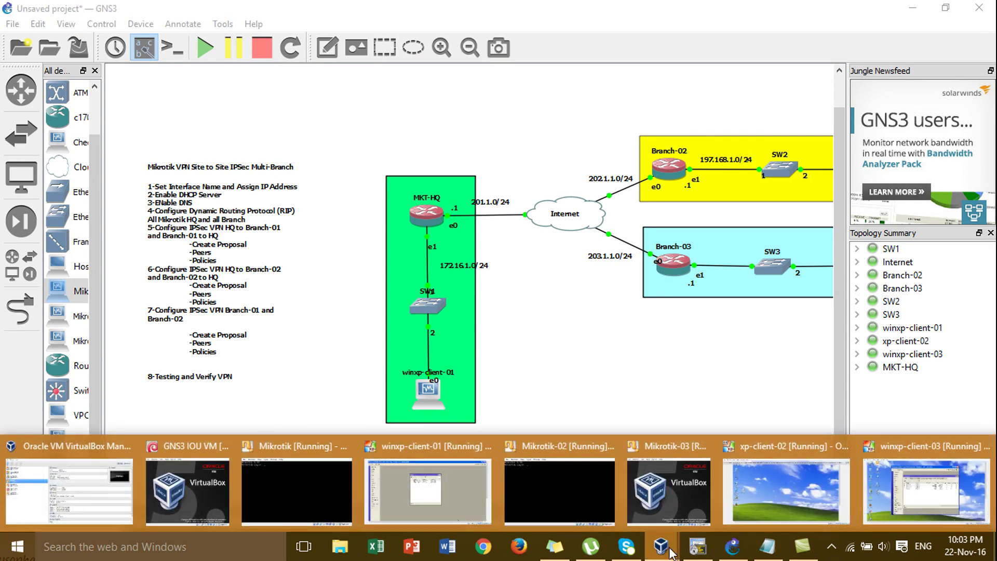
{"action": "left_click", "coordinate": [459, 501]}
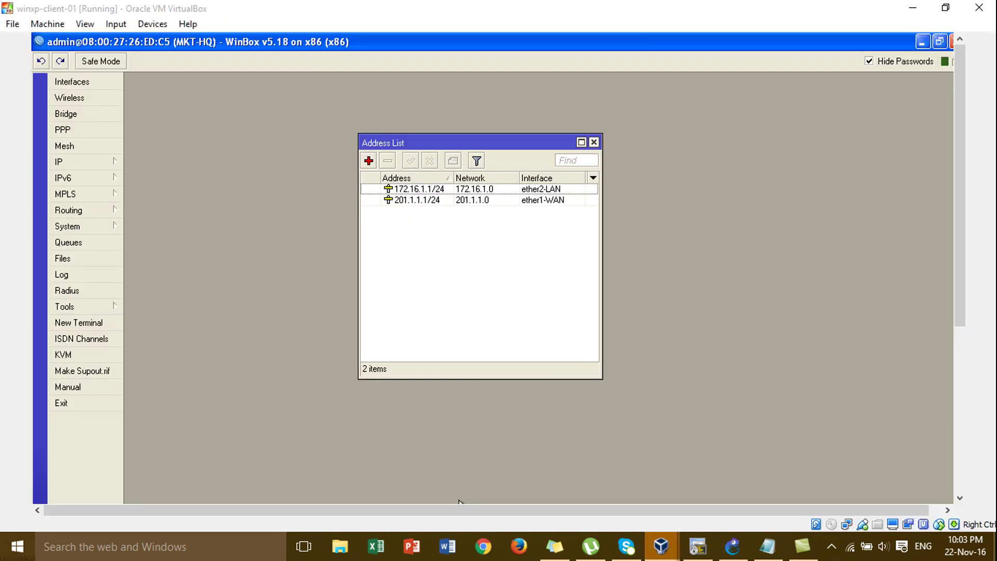
{"action": "left_click", "coordinate": [594, 142]}
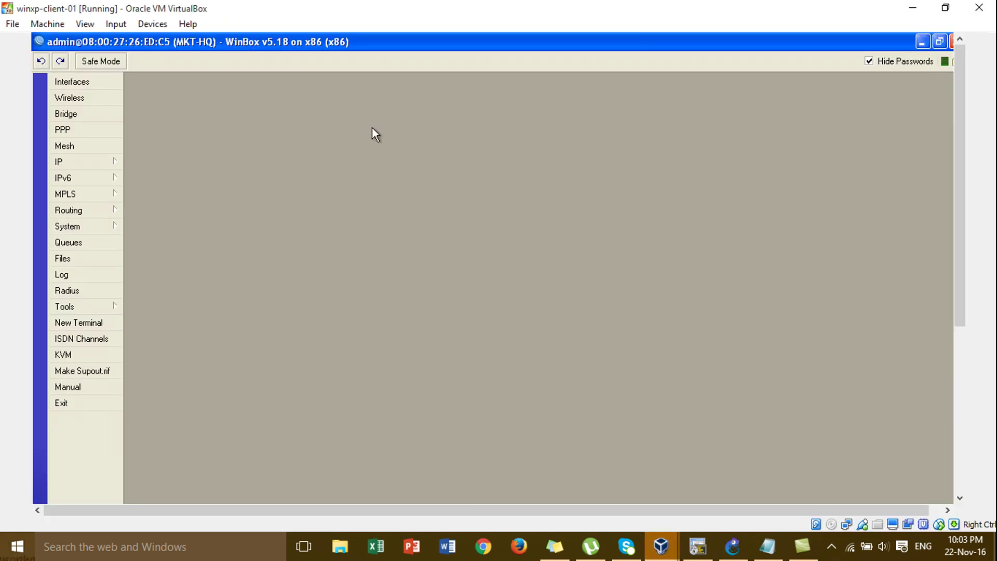
Start the DHCP server setup for the ether2-LAN interface and accept the proposed network and gateway
{"action": "left_click", "coordinate": [104, 166]}
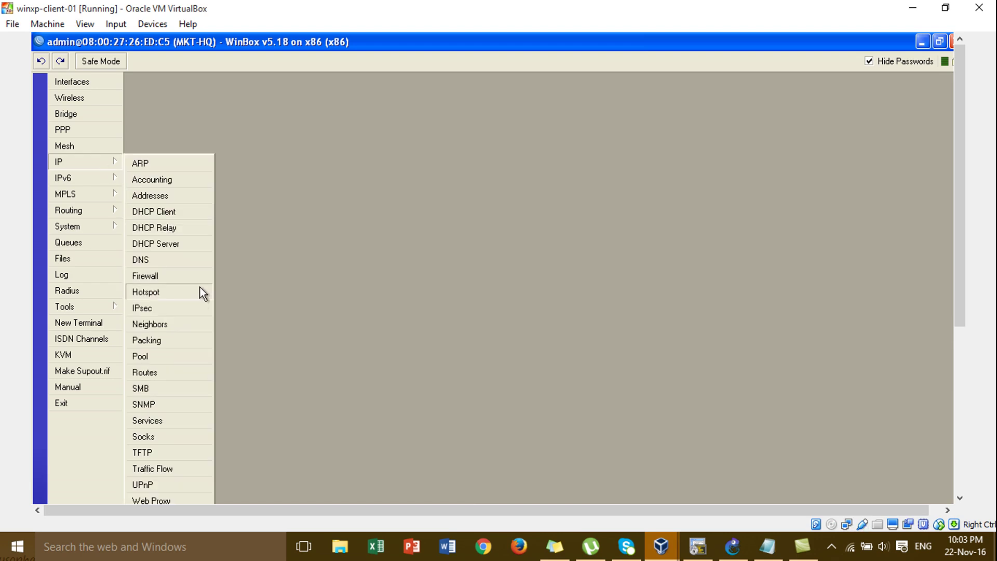
{"action": "left_click", "coordinate": [201, 252]}
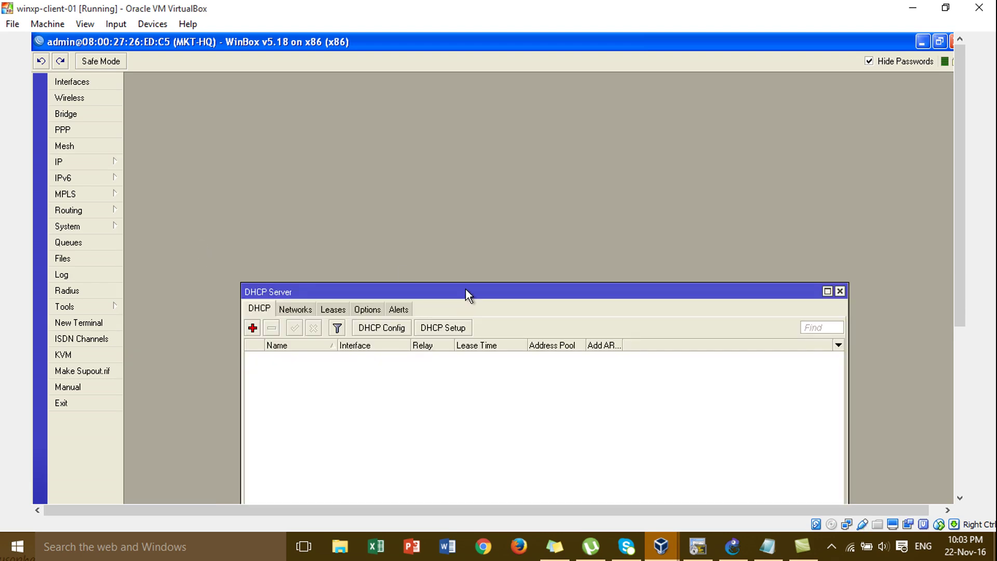
{"action": "left_click_drag", "start_coordinate": [466, 290], "coordinate": [455, 108]}
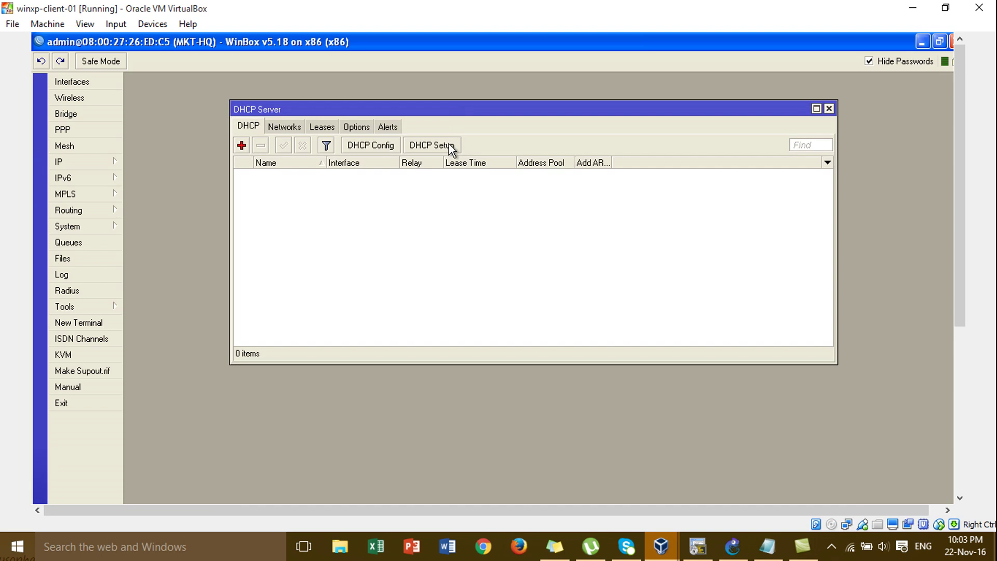
{"action": "left_click", "coordinate": [448, 144]}
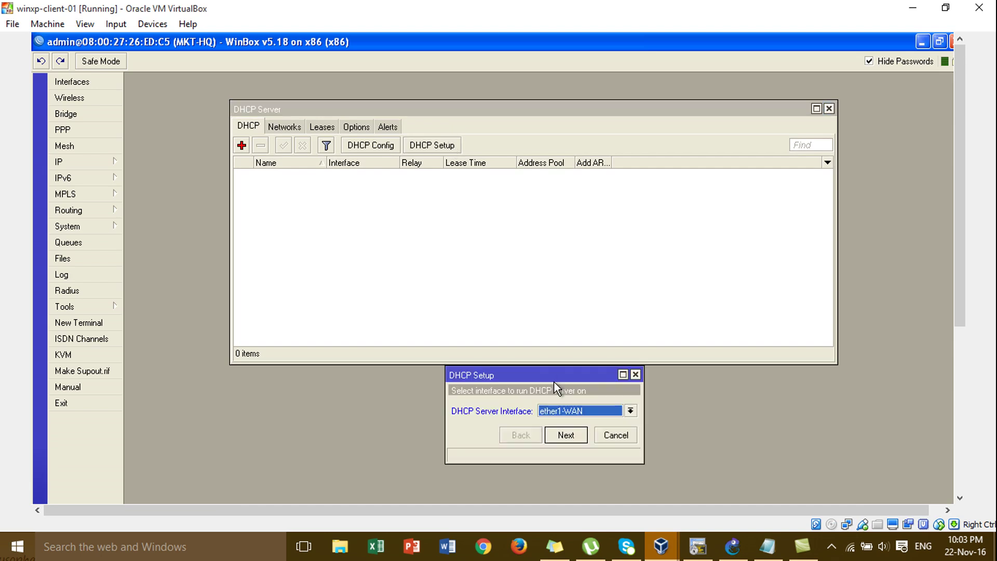
{"action": "left_click_drag", "start_coordinate": [555, 382], "coordinate": [558, 166]}
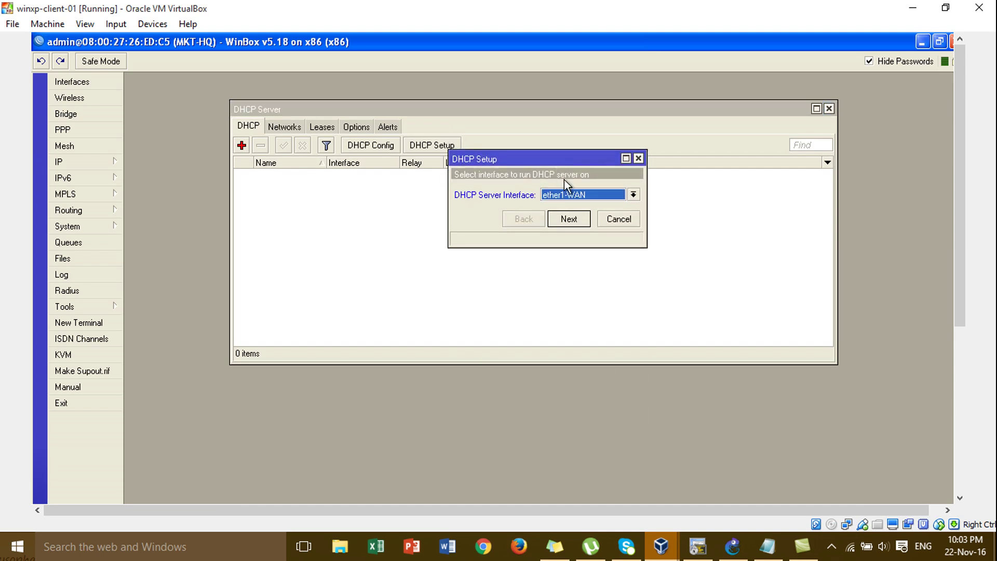
{"action": "left_click", "coordinate": [573, 196]}
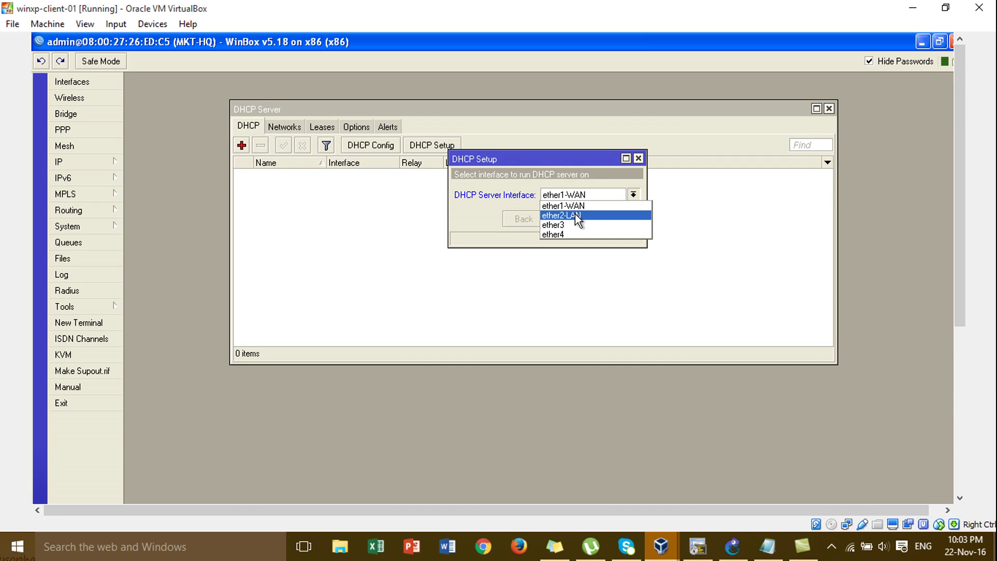
{"action": "left_click", "coordinate": [578, 216]}
{"action": "left_click", "coordinate": [578, 221]}
{"action": "left_click", "coordinate": [578, 221]}
{"action": "left_click", "coordinate": [578, 221]}
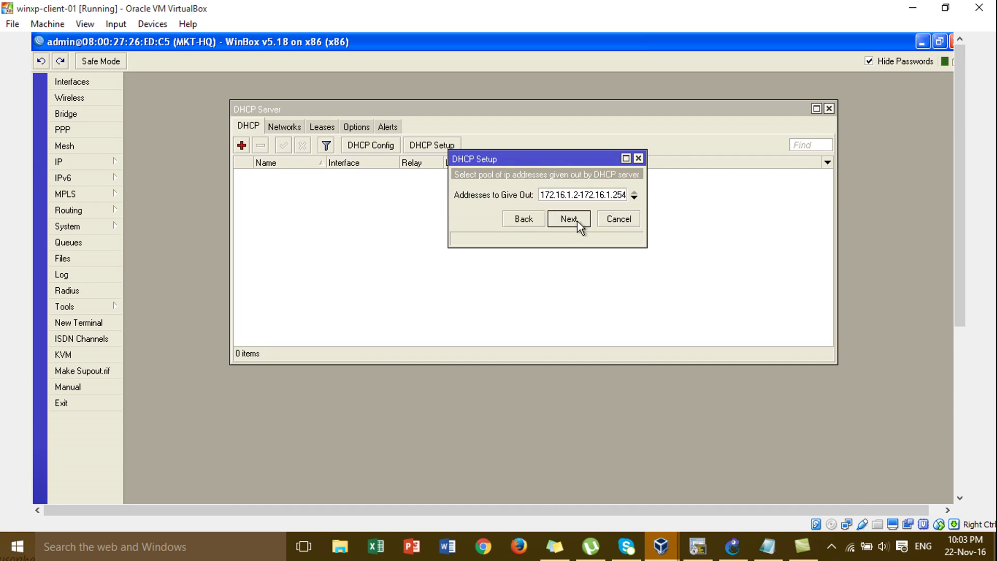
Set the DHCP address pool to 172.16.1.10-172.16.1.11 and proceed to the DNS servers
{"action": "left_click", "coordinate": [575, 196]}
{"action": "key", "text": "BackSpace"}
{"action": "type", "text": "10"}
{"action": "double_click", "coordinate": [616, 195]}
{"action": "type", "text": "11"}
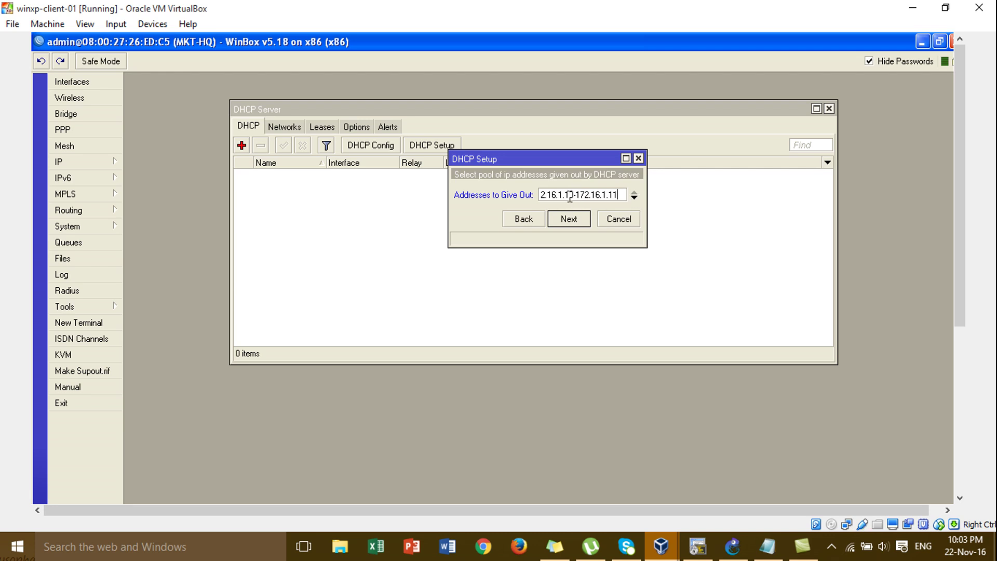
{"action": "left_click", "coordinate": [576, 222]}
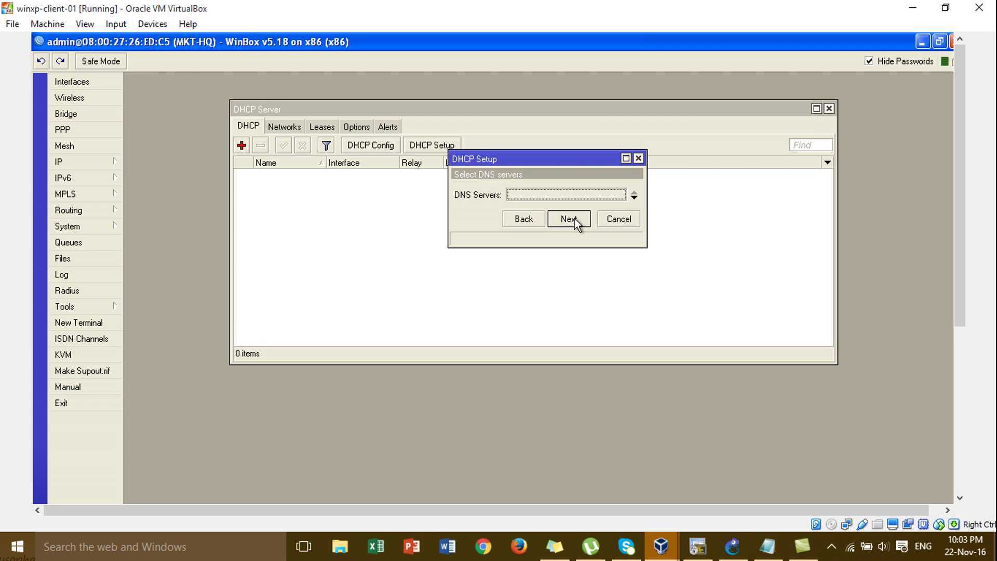
Give the DHCP server the DNS server 8.8.8.8, keep the 3-day lease time and finish the setup
{"action": "type", "text": "8"}
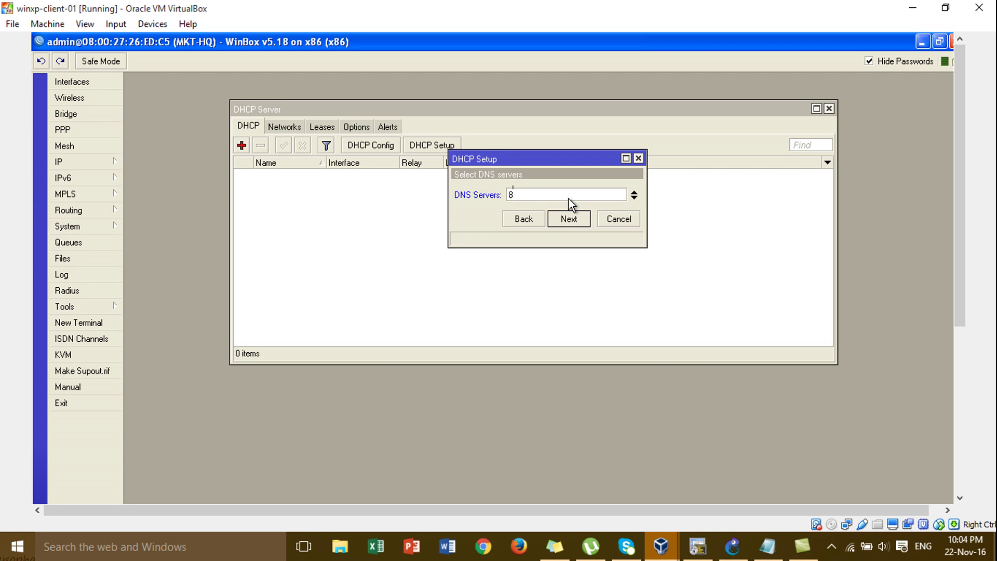
{"action": "type", "text": ".8.8.8"}
{"action": "left_click", "coordinate": [570, 219]}
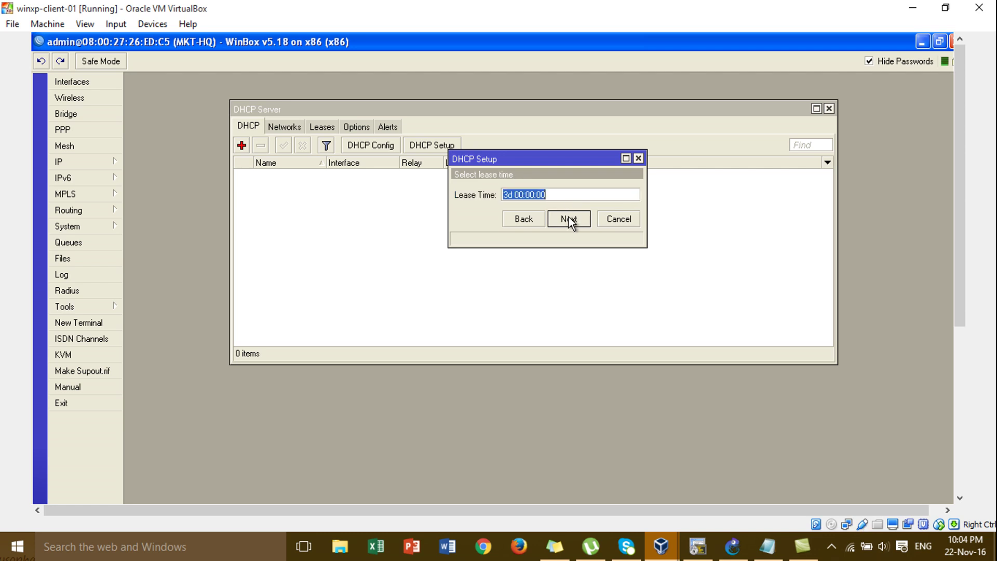
{"action": "left_click", "coordinate": [570, 220]}
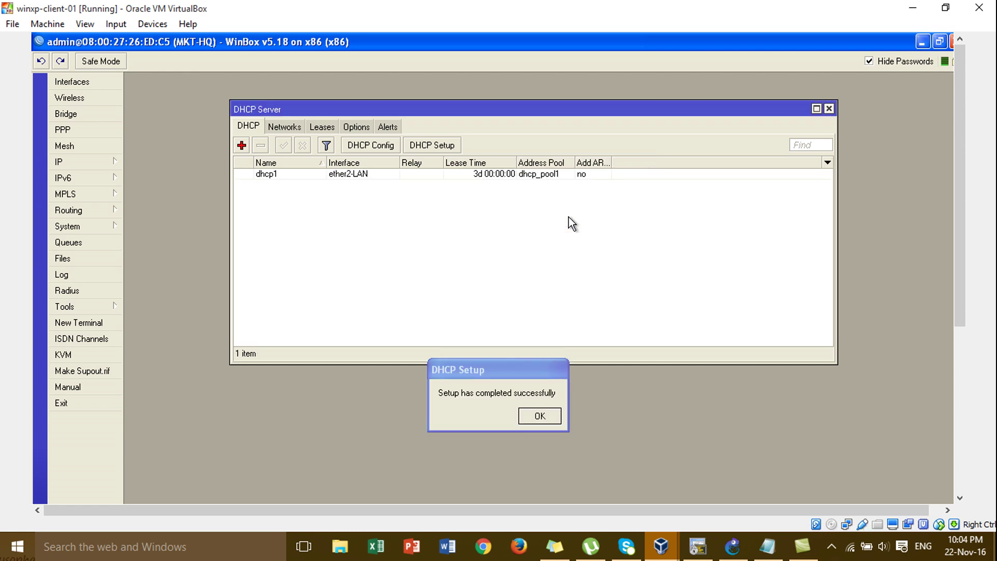
{"action": "left_click", "coordinate": [540, 416]}
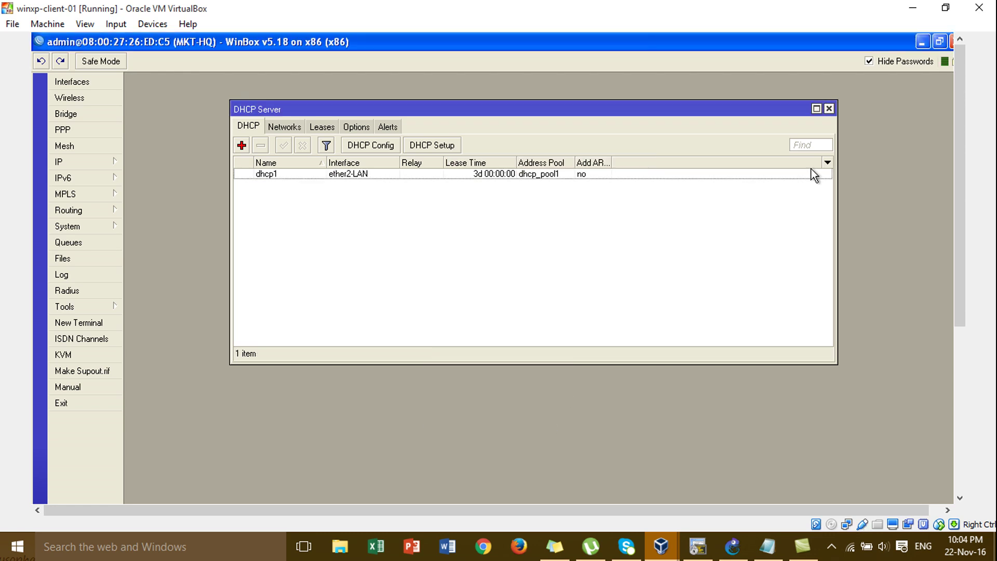
{"action": "left_click", "coordinate": [830, 109]}
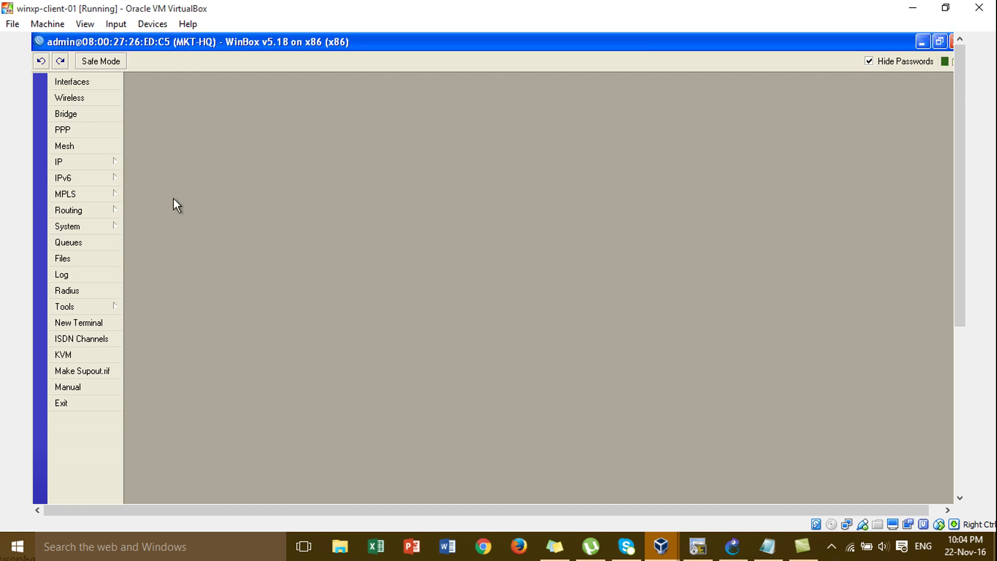
Set the router's own DNS server to 8.8.8.8 in the DNS settings and confirm
{"action": "left_click", "coordinate": [104, 160]}
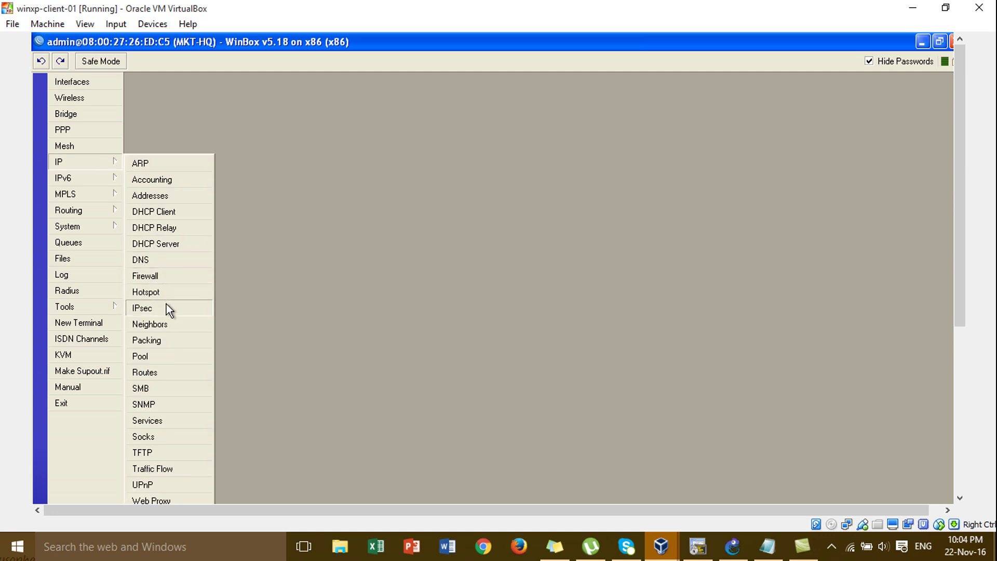
{"action": "left_click", "coordinate": [165, 259]}
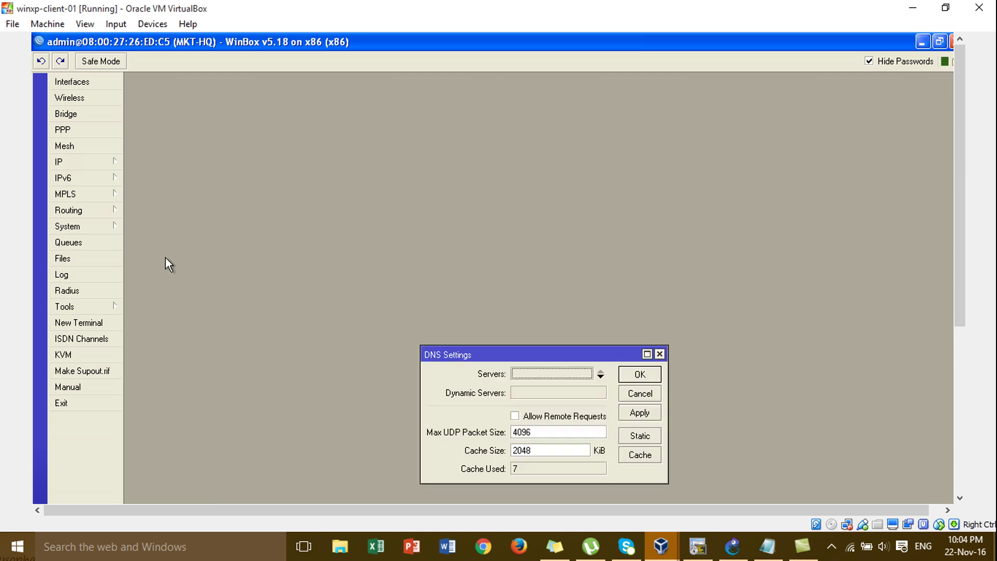
{"action": "left_click", "coordinate": [550, 374]}
{"action": "type", "text": "8.8..88"}
{"action": "key", "text": "BackSpace"}
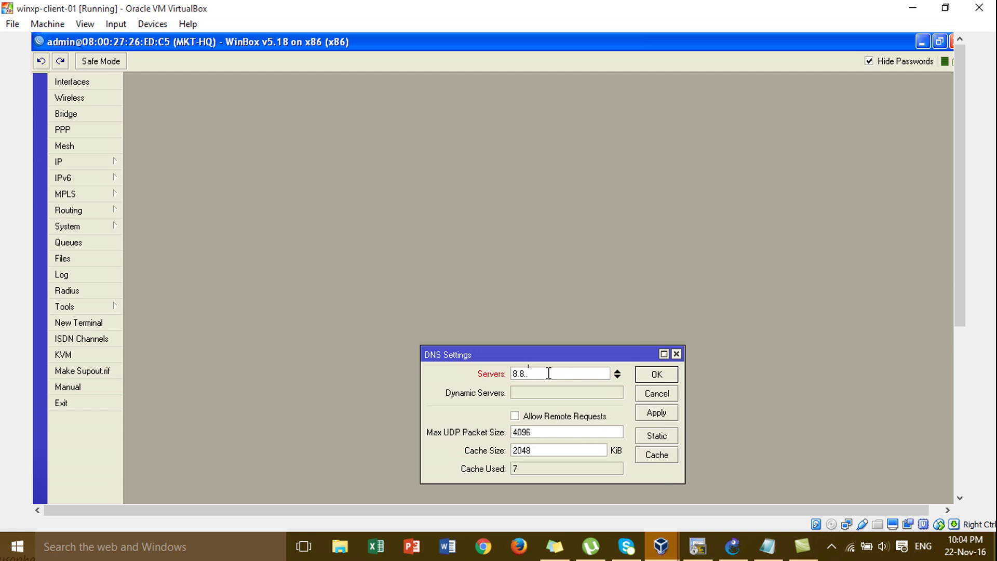
{"action": "type", "text": "8.8"}
{"action": "left_click", "coordinate": [655, 375]}
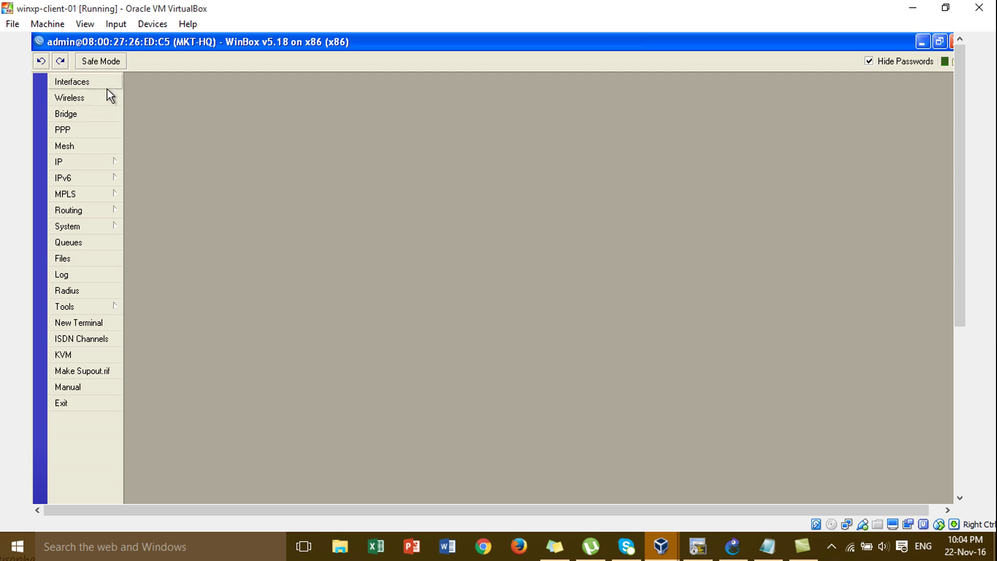
Minimize WinBox and run ipconfig in a command prompt to check the client's IP configuration
{"action": "left_click", "coordinate": [923, 41]}
{"action": "key", "text": "Return"}
{"action": "type", "text": "ipconfig"}
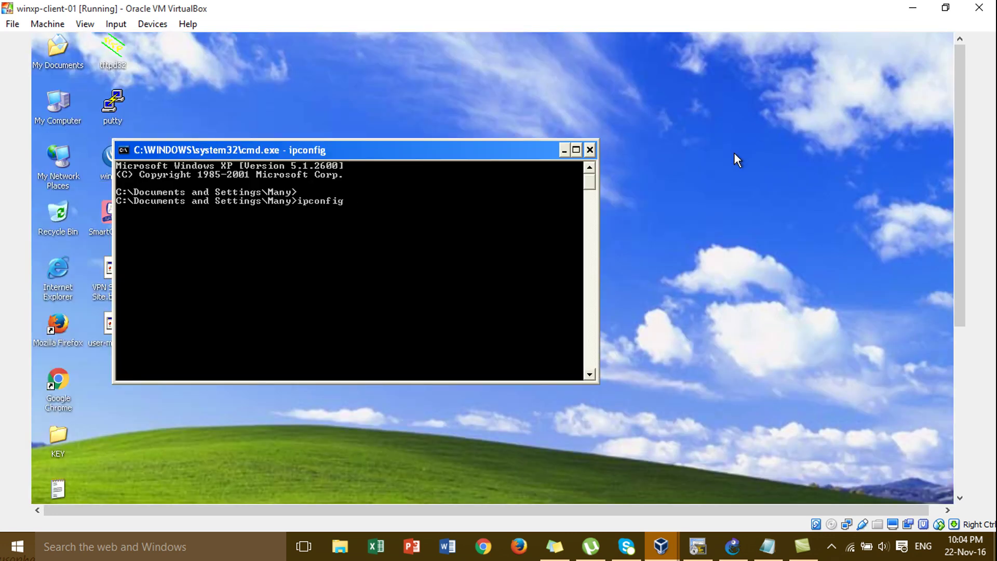
{"action": "key", "text": "Return"}
Release the client's current IP address with ipconfig /release
{"action": "key", "text": "Up"}
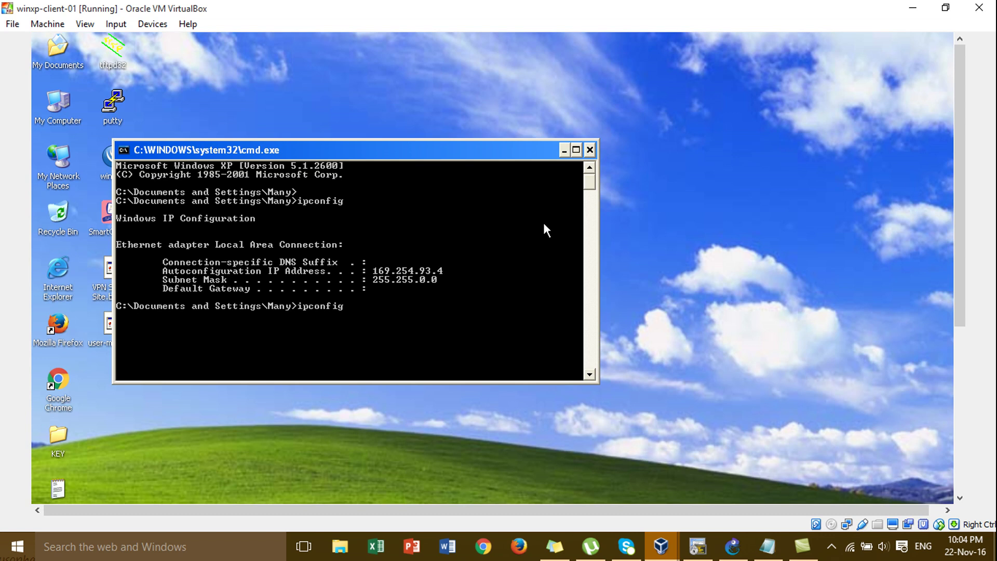
{"action": "type", "text": "relea"}
{"action": "key", "text": "BackSpace"}
{"action": "key", "text": "BackSpace"}
{"action": "key", "text": "BackSpace"}
{"action": "key", "text": "BackSpace"}
{"action": "type", "text": "lease"}
{"action": "key", "text": "BackSpace"}
{"action": "key", "text": "BackSpace"}
{"action": "key", "text": "BackSpace"}
{"action": "key", "text": "BackSpace"}
{"action": "key", "text": "BackSpace"}
{"action": "type", "text": "elease"}
{"action": "key", "text": "Return"}
Request a new DHCP address for the client with ipconfig /renew
{"action": "key", "text": "Up"}
{"action": "key", "text": "BackSpace"}
{"action": "key", "text": "BackSpace"}
{"action": "key", "text": "BackSpace"}
{"action": "key", "text": "BackSpace"}
{"action": "key", "text": "BackSpace"}
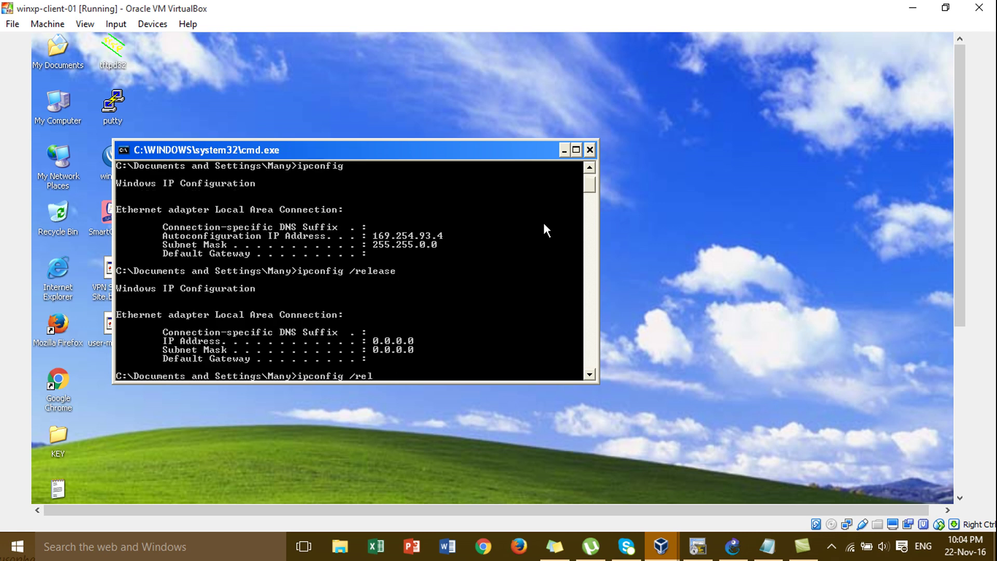
{"action": "type", "text": "new"}
{"action": "key", "text": "Return"}
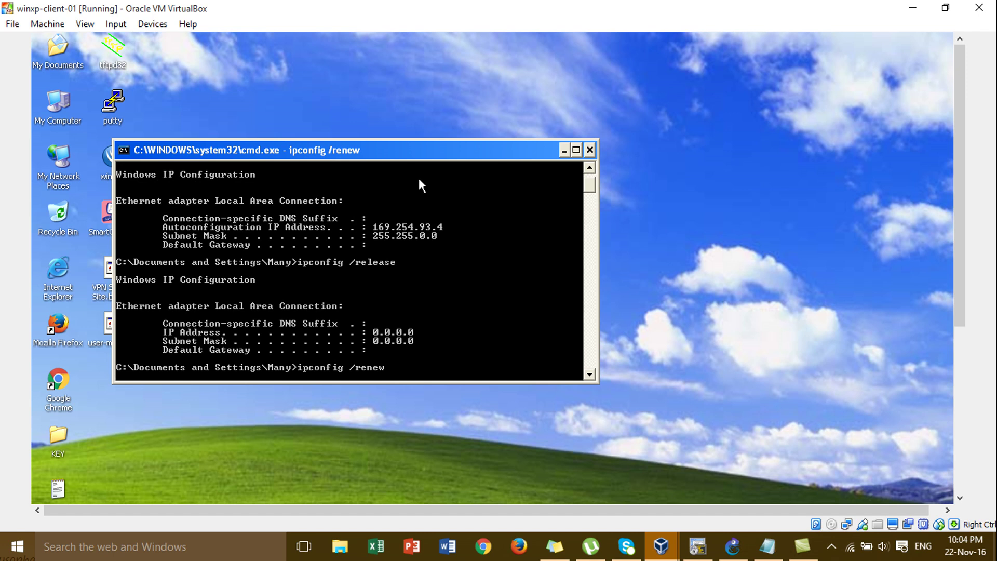
{"action": "left_click_drag", "start_coordinate": [429, 153], "coordinate": [450, 81]}
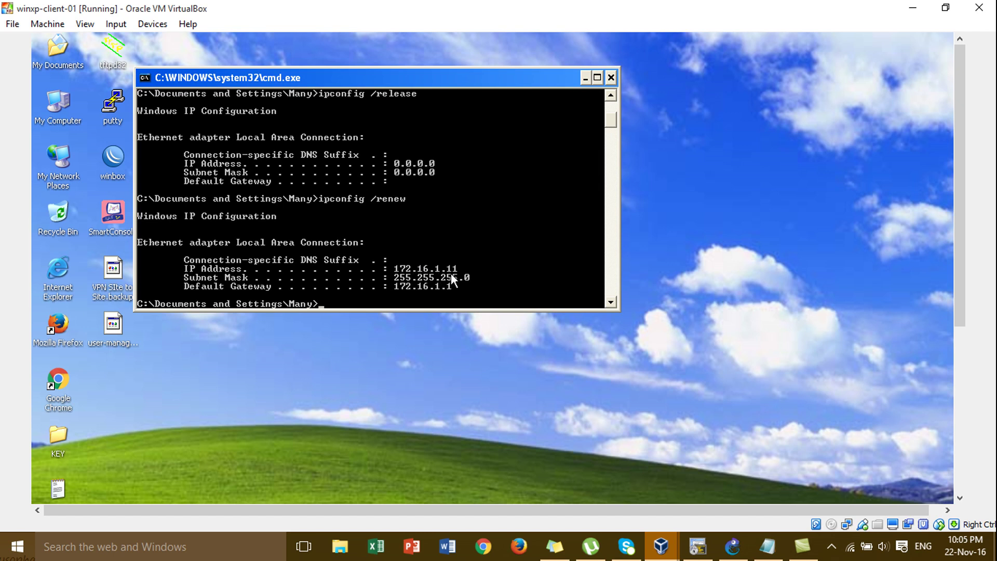
Switch to GNS3 and add the text label 172.16.1.11 below winxp-client-01 in the topology
{"action": "left_click", "coordinate": [915, 10]}
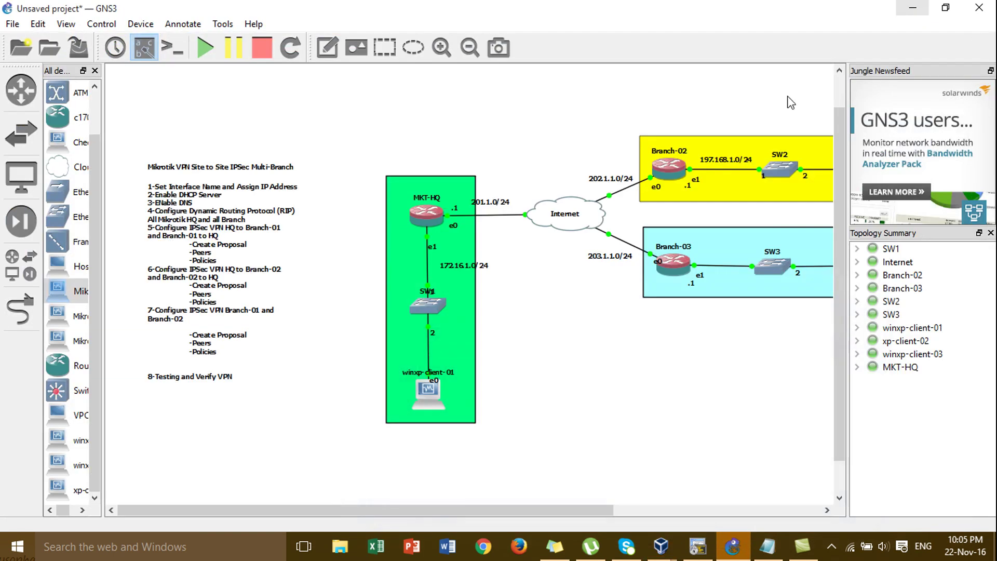
{"action": "left_click", "coordinate": [327, 48]}
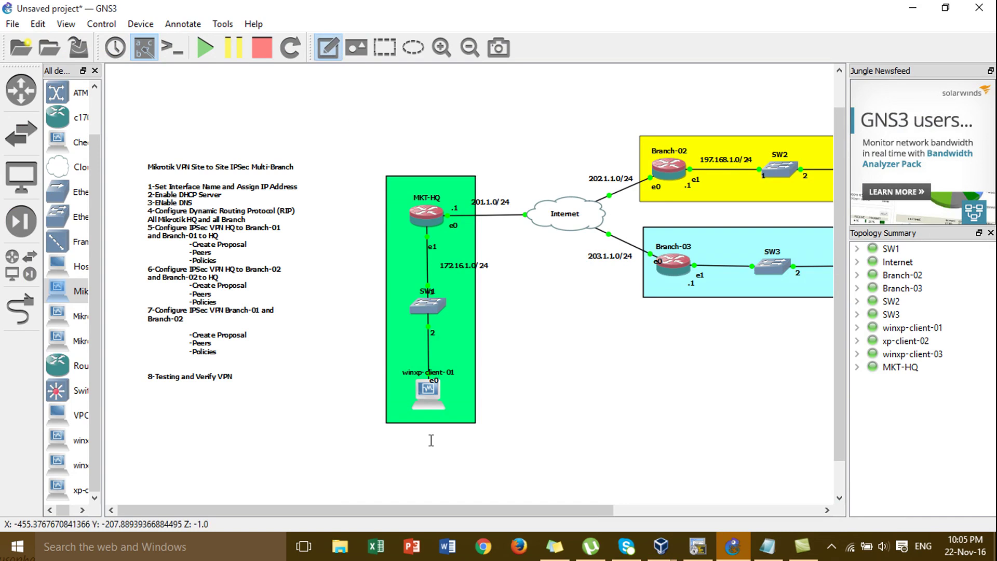
{"action": "left_click", "coordinate": [410, 432]}
{"action": "type", "text": "172"}
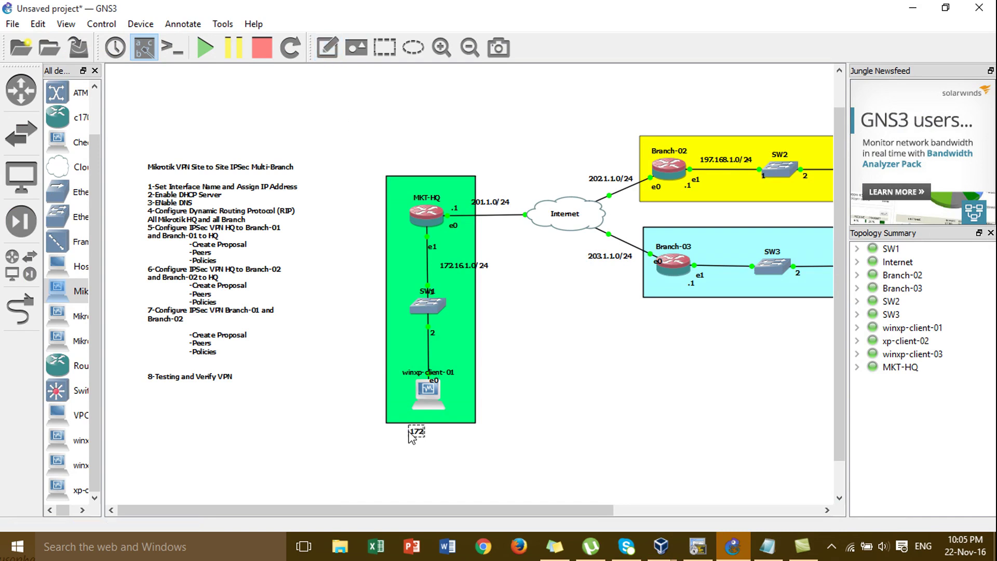
{"action": "type", "text": ".16.1.11"}
{"action": "left_click", "coordinate": [491, 441]}
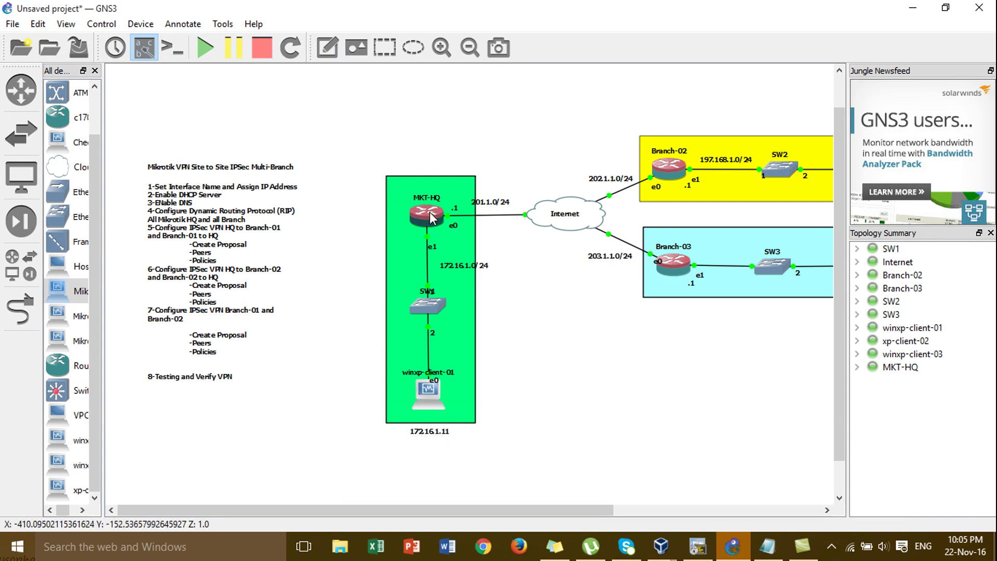
{"action": "mouse_move", "coordinate": [429, 212]}
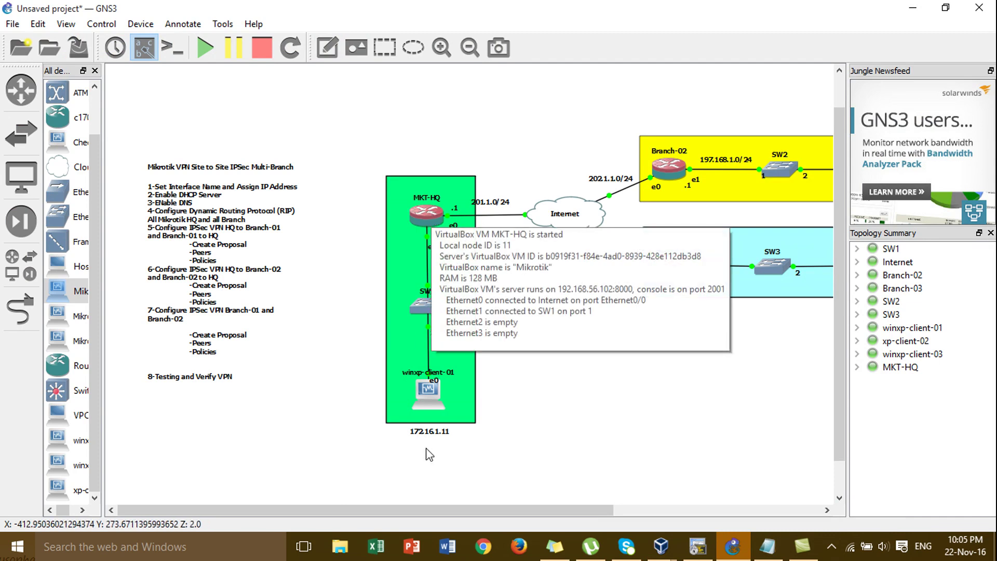
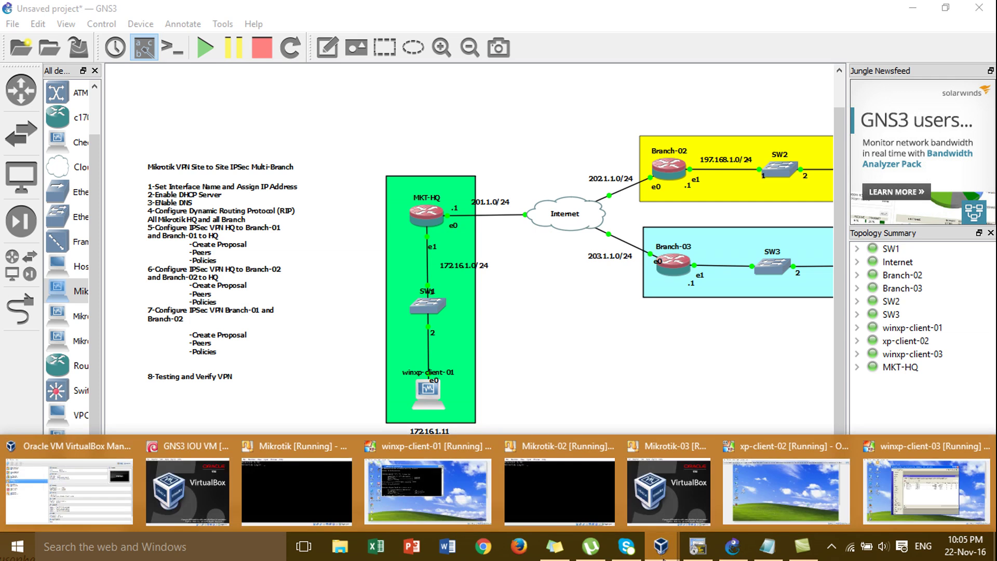
Switch to the winxp-client-01 virtual machine, close the command prompt, and connect WinBox to the MKT-HQ router in a maximized window
{"action": "left_click", "coordinate": [453, 488]}
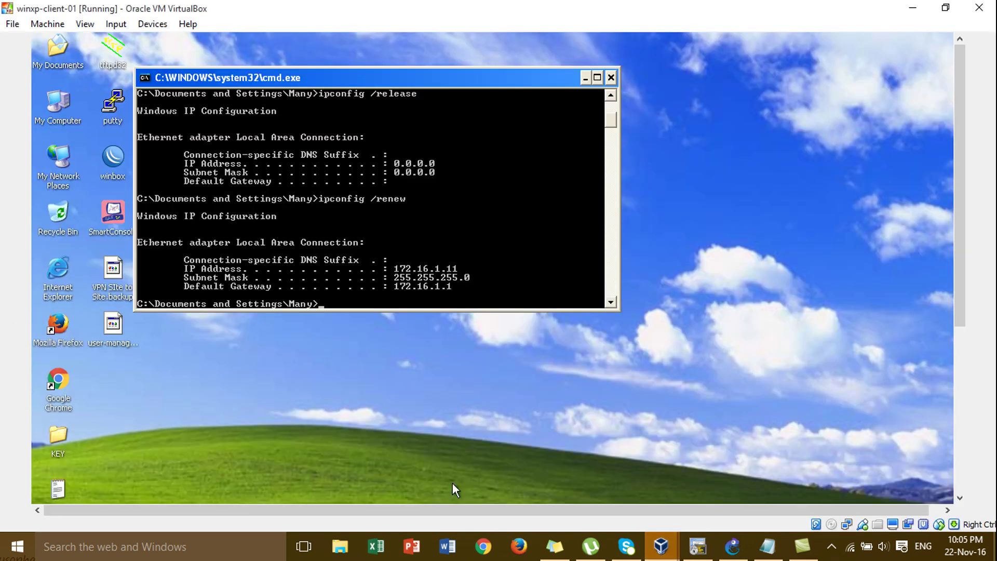
{"action": "left_click", "coordinate": [611, 77]}
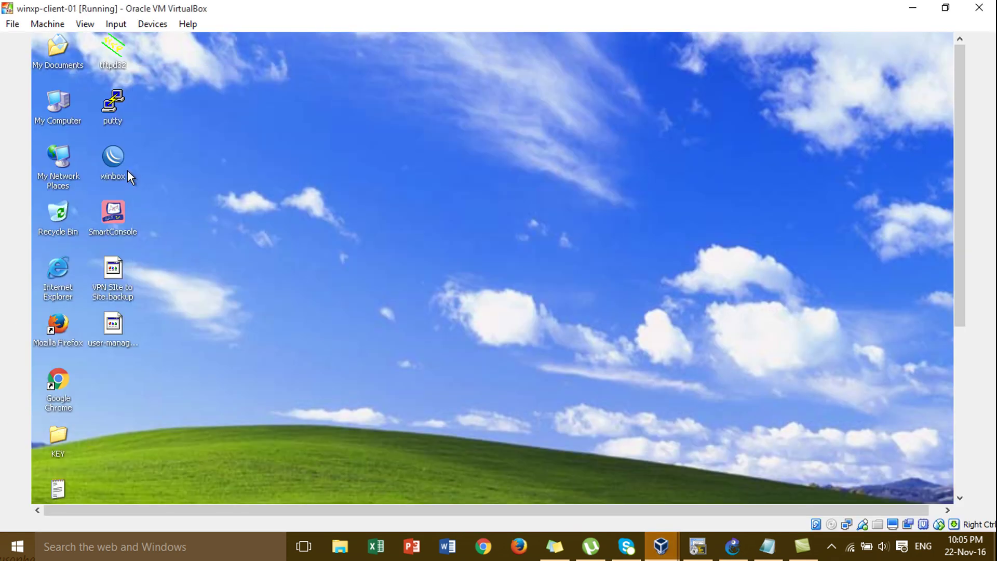
{"action": "double_click", "coordinate": [113, 161]}
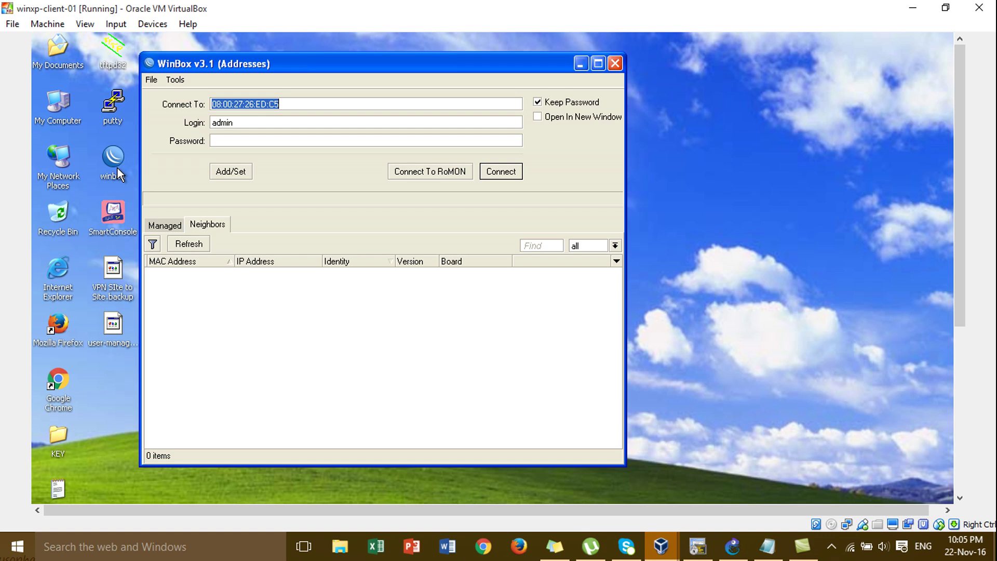
{"action": "left_click", "coordinate": [190, 272]}
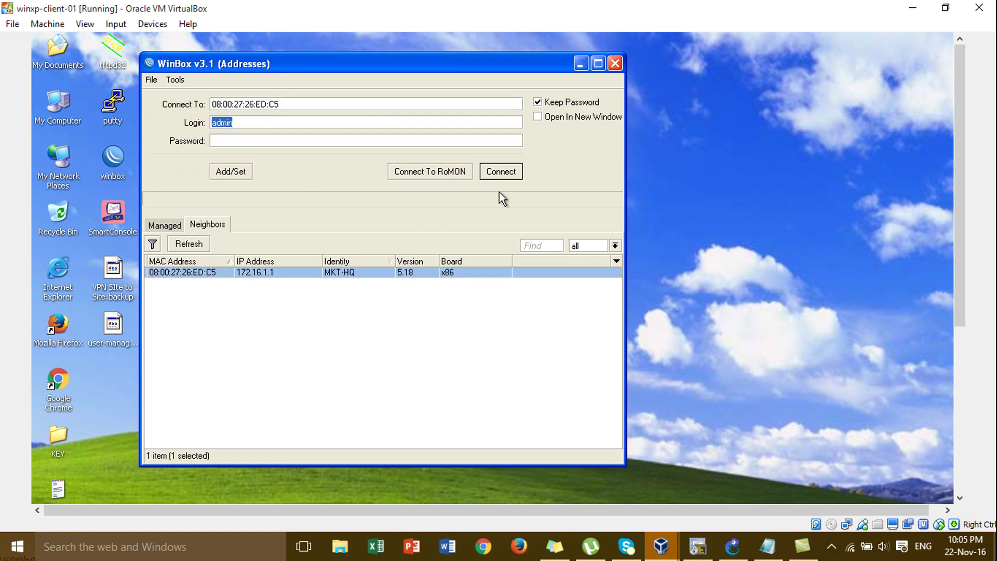
{"action": "left_click", "coordinate": [504, 173]}
{"action": "left_click_drag", "start_coordinate": [548, 222], "coordinate": [519, 100]}
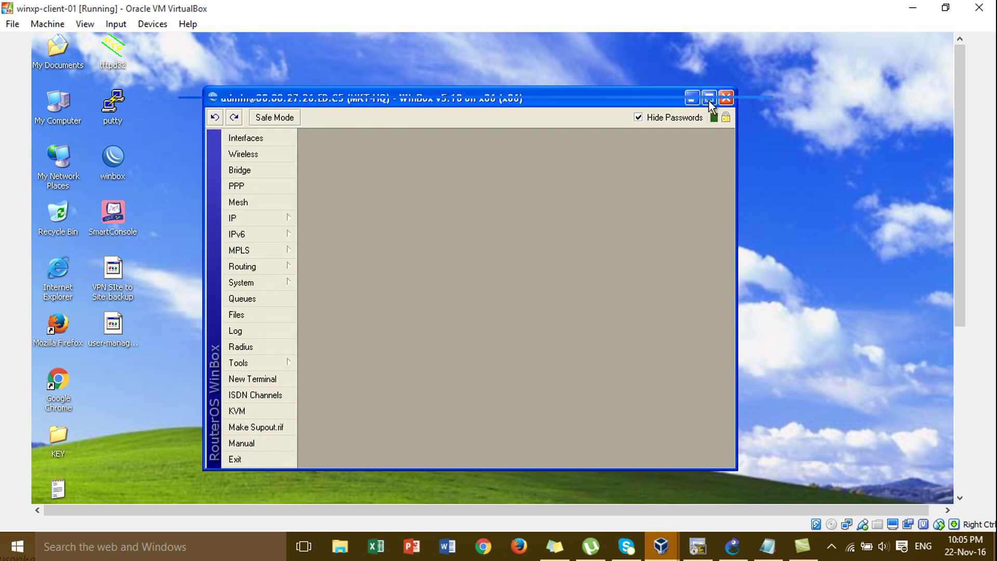
{"action": "left_click", "coordinate": [709, 99]}
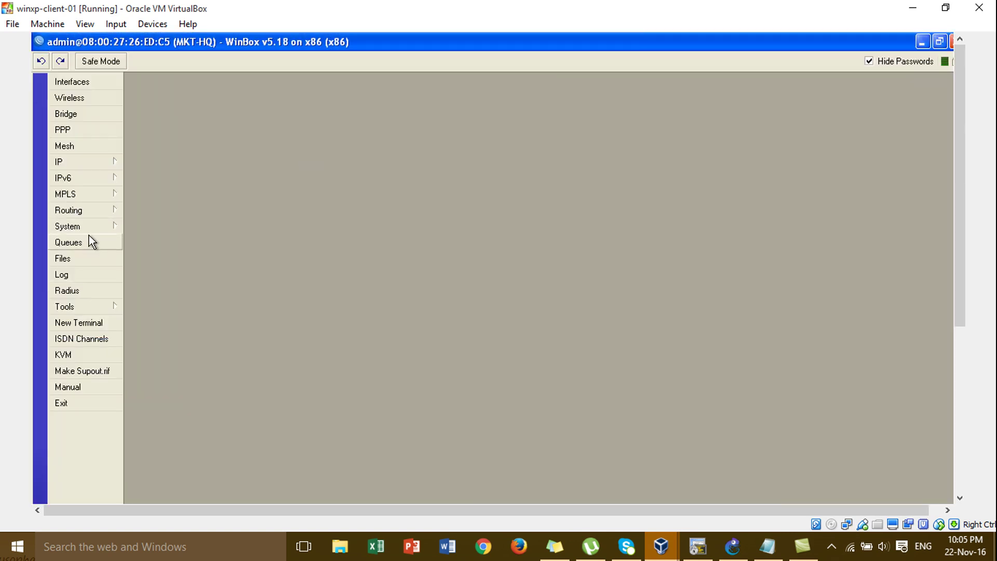
Add a RIP interface entry on MKT-HQ for all interfaces with both Receive and Send set to v2
{"action": "left_click", "coordinate": [88, 213]}
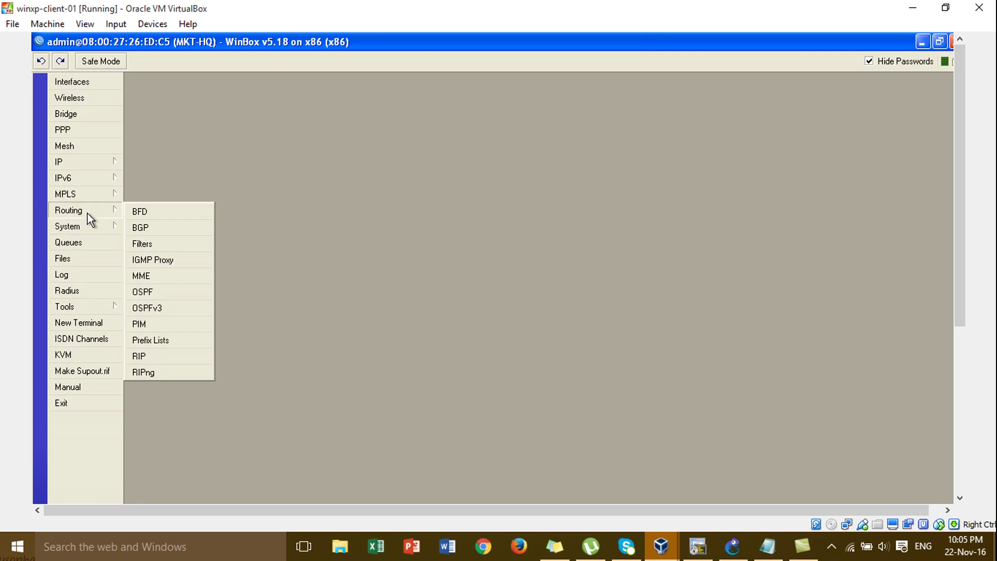
{"action": "left_click", "coordinate": [156, 361]}
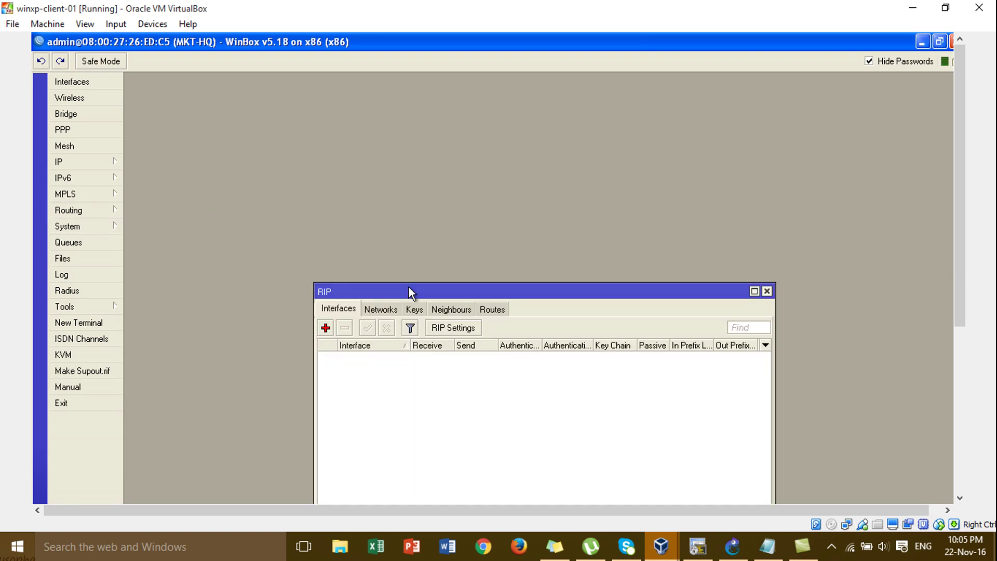
{"action": "left_click_drag", "start_coordinate": [336, 298], "coordinate": [320, 142]}
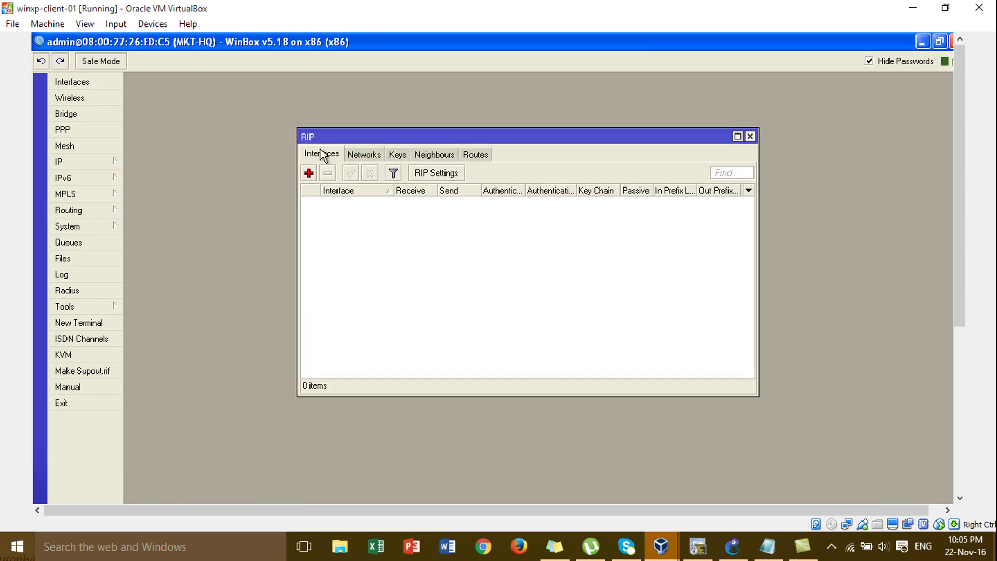
{"action": "left_click", "coordinate": [308, 173]}
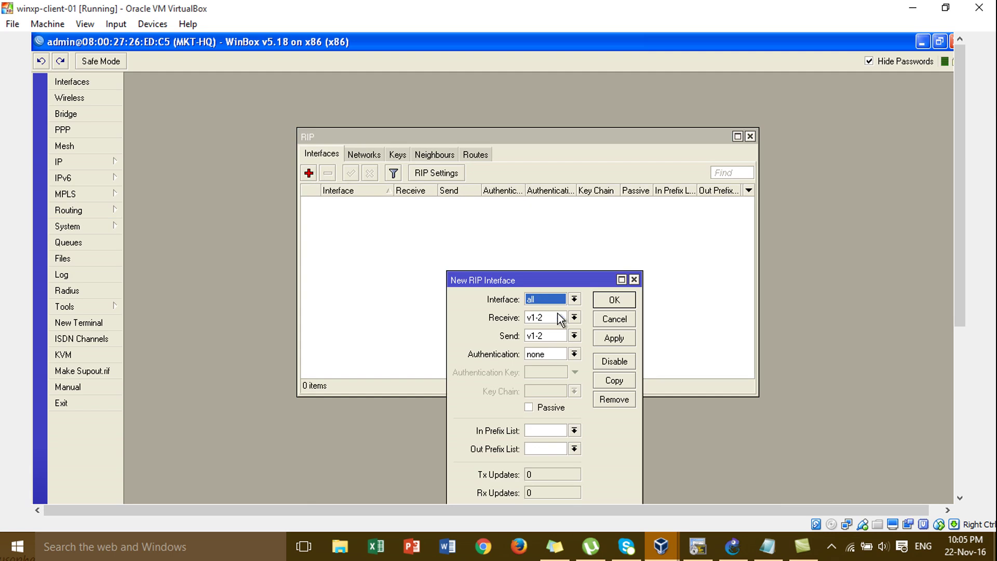
{"action": "left_click", "coordinate": [574, 318]}
{"action": "left_click", "coordinate": [576, 348]}
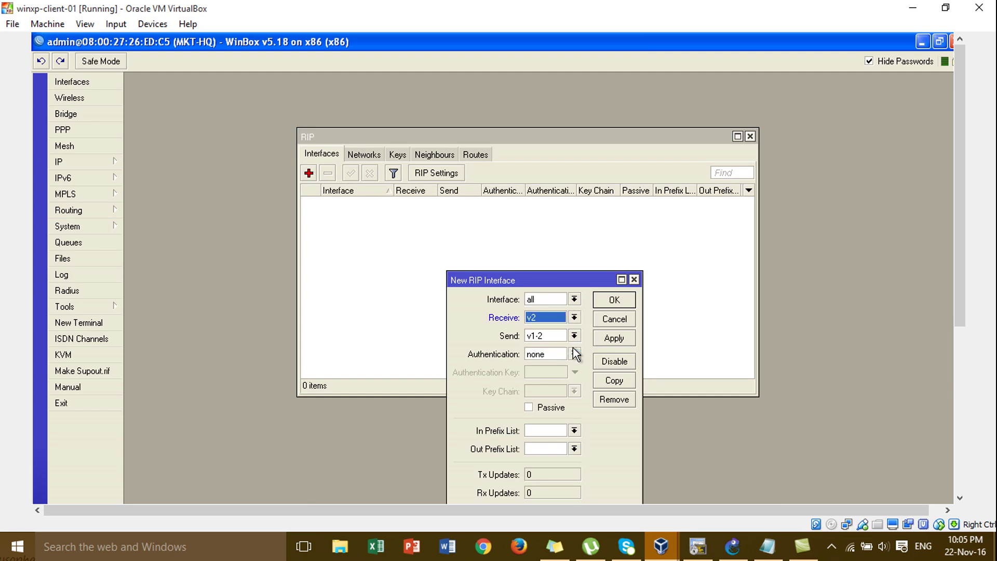
{"action": "left_click", "coordinate": [574, 336]}
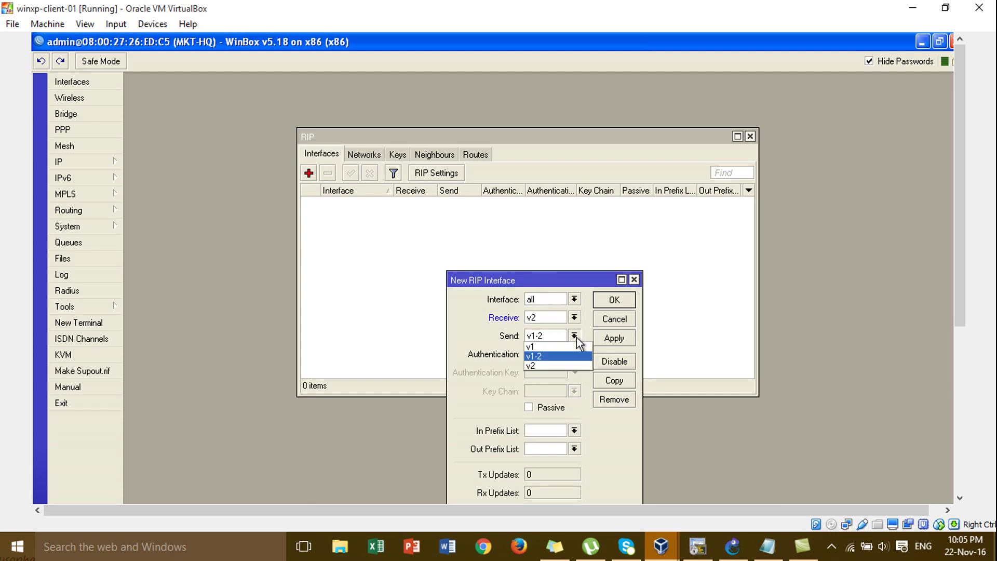
{"action": "left_click", "coordinate": [575, 366]}
{"action": "left_click", "coordinate": [612, 340]}
{"action": "left_click", "coordinate": [616, 300]}
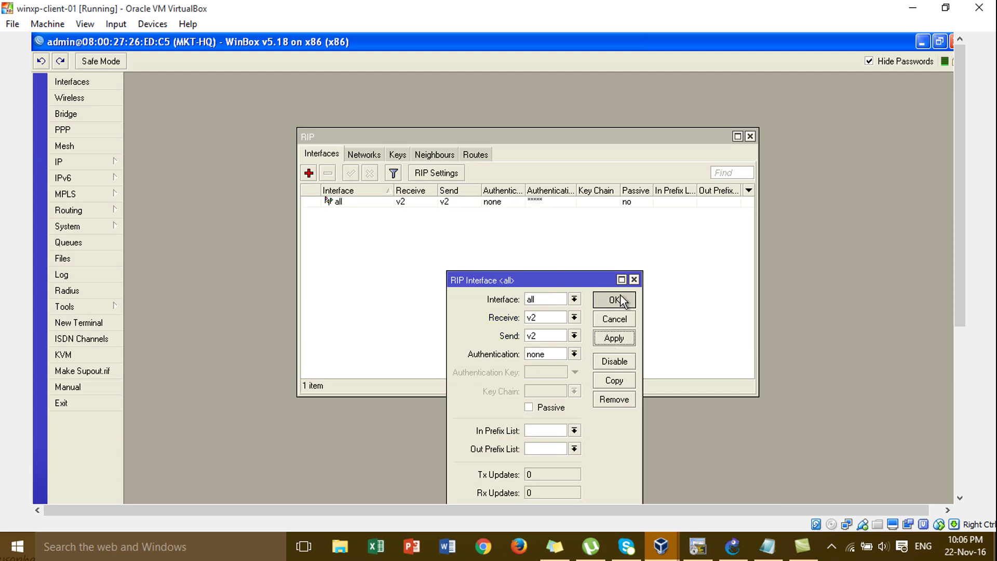
Add 201.1.1.0/24 as a RIP network on MKT-HQ, checking the WAN subnet against the GNS3 topology
{"action": "left_click", "coordinate": [362, 155]}
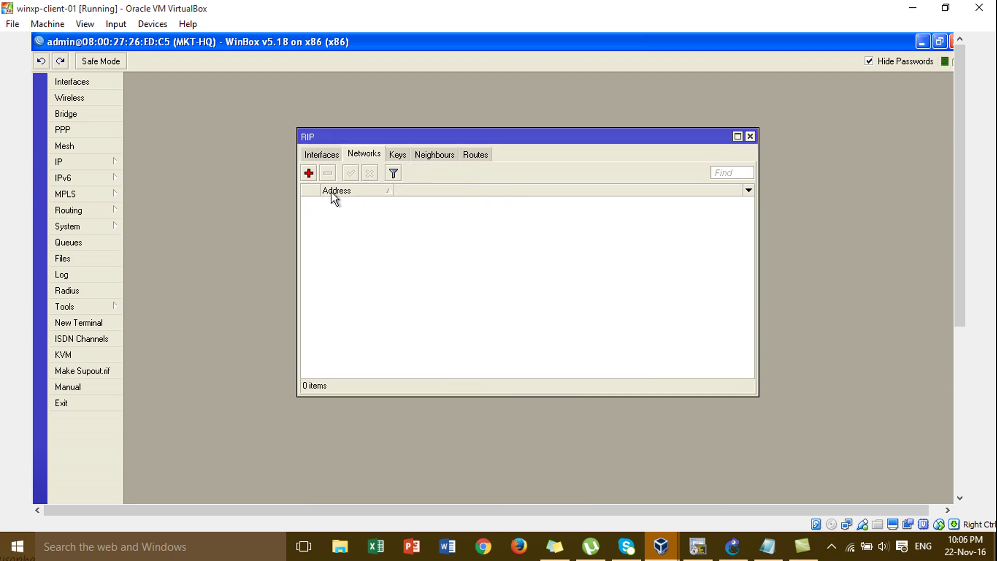
{"action": "left_click", "coordinate": [309, 173]}
{"action": "left_click_drag", "start_coordinate": [558, 348], "coordinate": [573, 166]}
{"action": "left_click", "coordinate": [735, 545]}
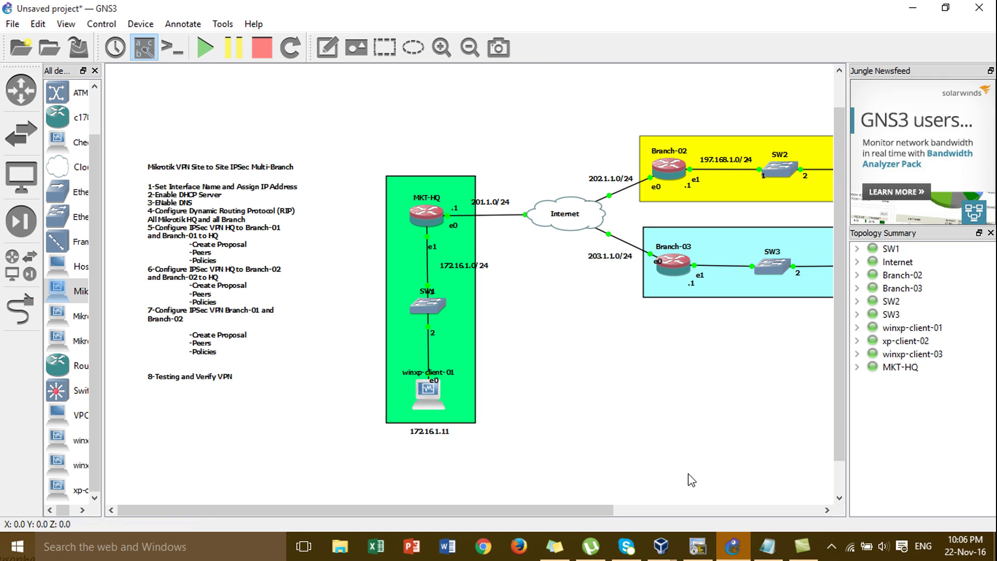
{"action": "left_click", "coordinate": [660, 546]}
{"action": "left_click", "coordinate": [471, 478]}
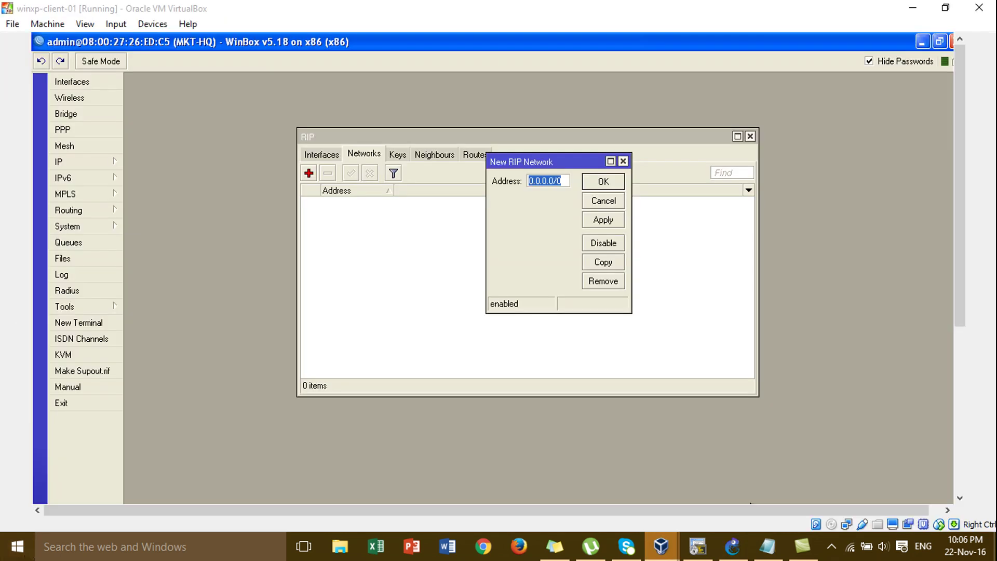
{"action": "type", "text": "201.1.1"}
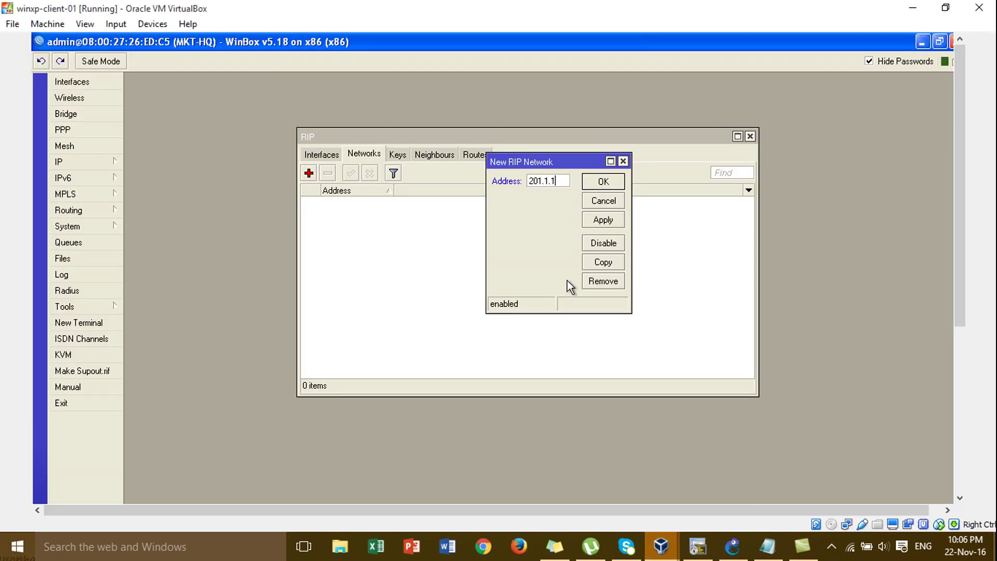
{"action": "type", "text": ".0/24"}
{"action": "left_click", "coordinate": [613, 226]}
{"action": "left_click", "coordinate": [610, 186]}
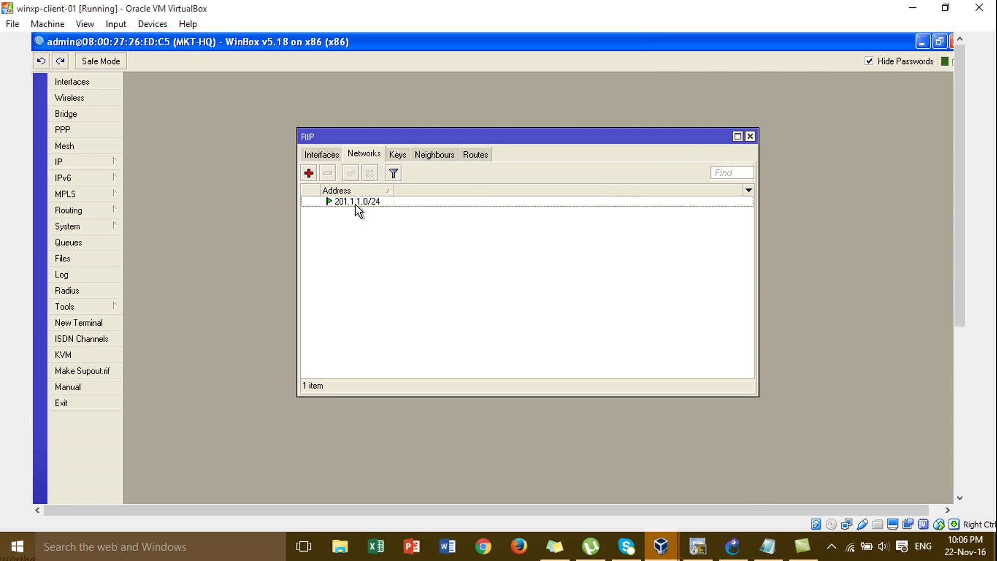
Add the LAN subnet 172.16.1.0/24 as a second RIP network on MKT-HQ
{"action": "left_click", "coordinate": [309, 173]}
{"action": "type", "text": "172.16.1"}
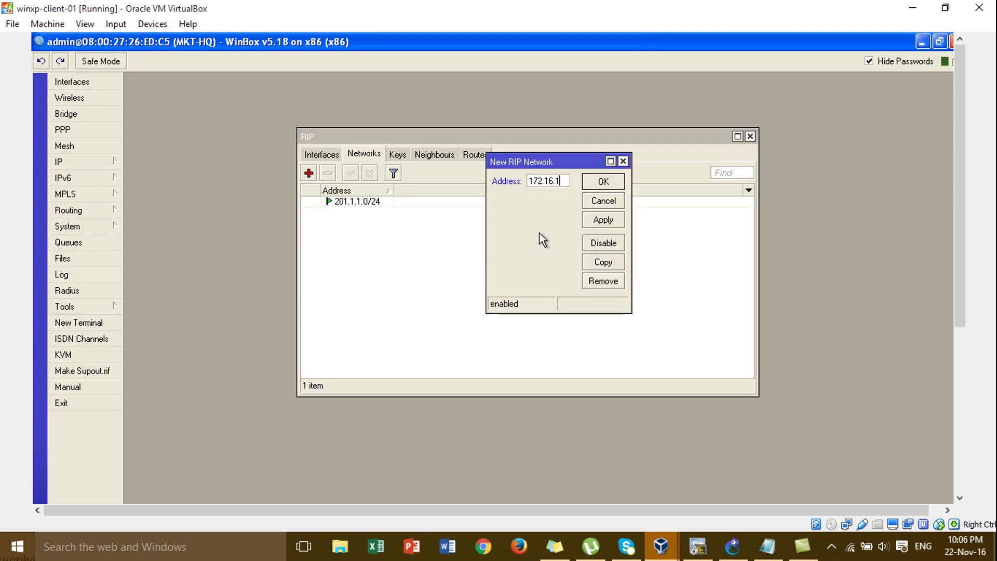
{"action": "type", "text": ".0/24"}
{"action": "left_click", "coordinate": [594, 225]}
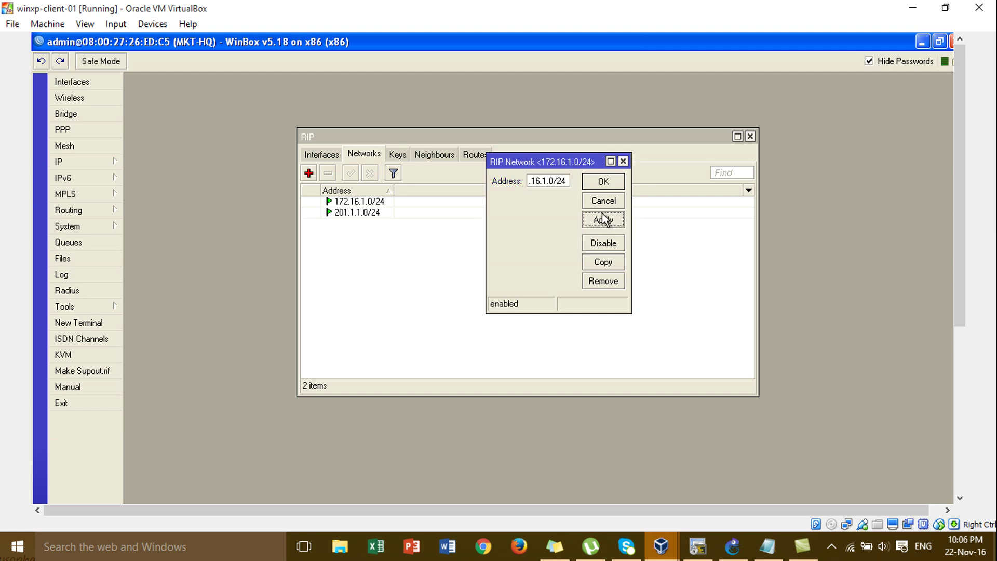
{"action": "left_click", "coordinate": [602, 182]}
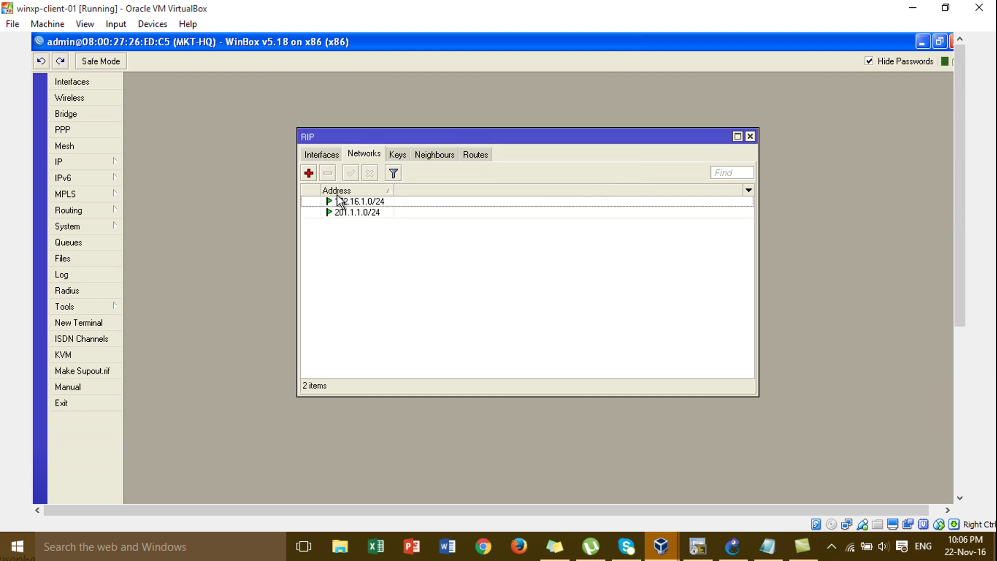
{"action": "left_click", "coordinate": [355, 214]}
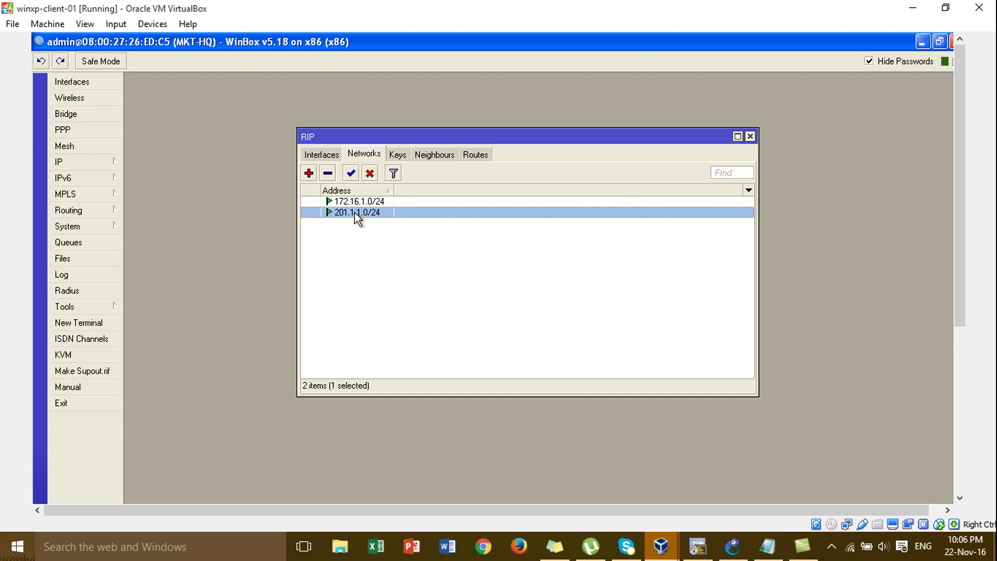
{"action": "left_click", "coordinate": [359, 202]}
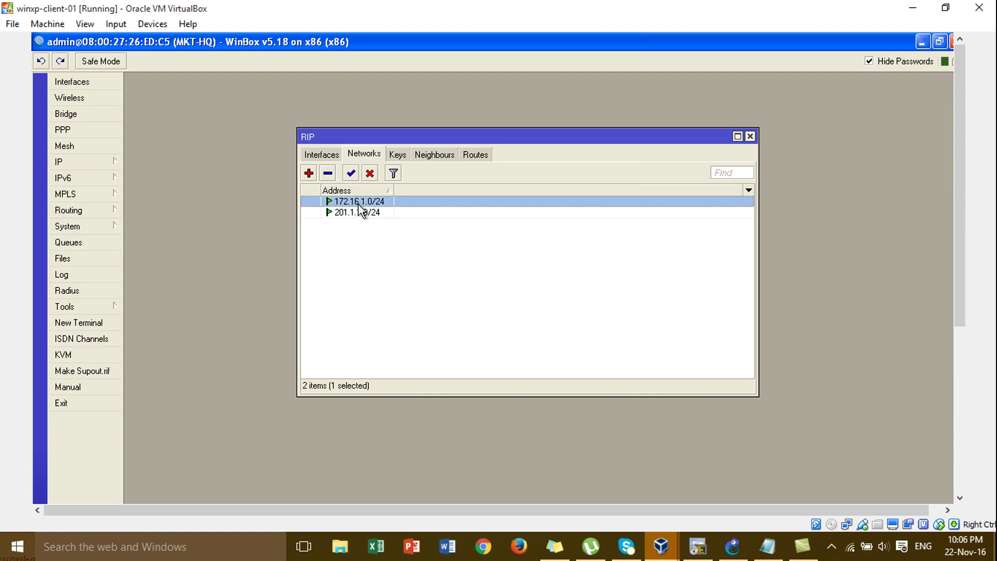
{"action": "left_click", "coordinate": [361, 213]}
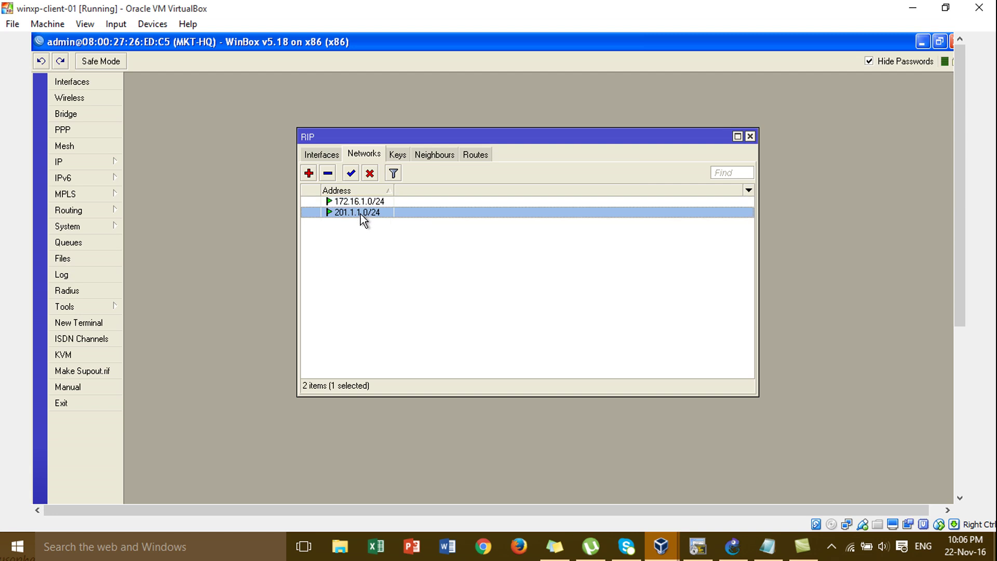
{"action": "left_click", "coordinate": [369, 204]}
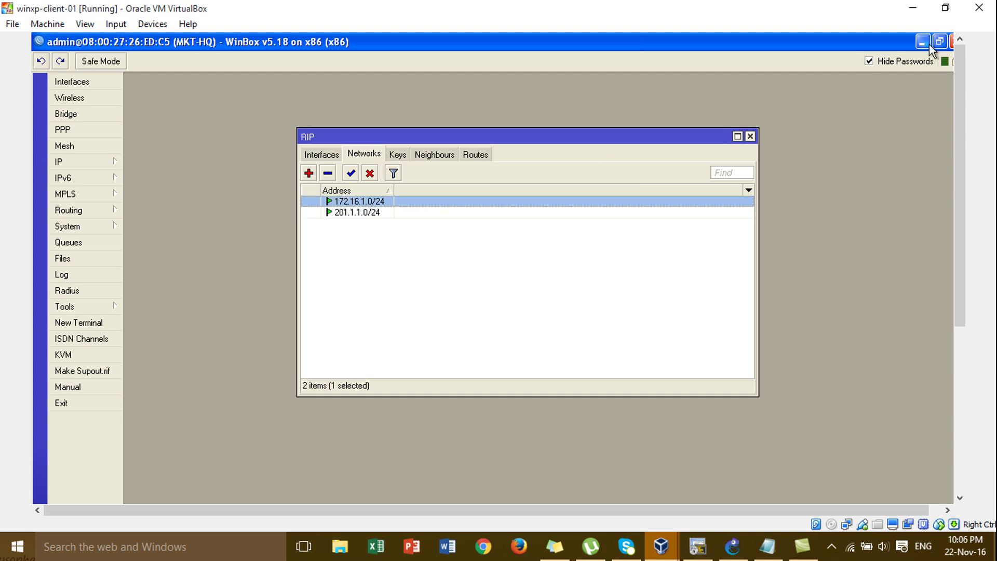
Minimize the client virtual machine and examine the Branch-02 router and xp-client-02 in the GNS3 topology
{"action": "left_click", "coordinate": [913, 8]}
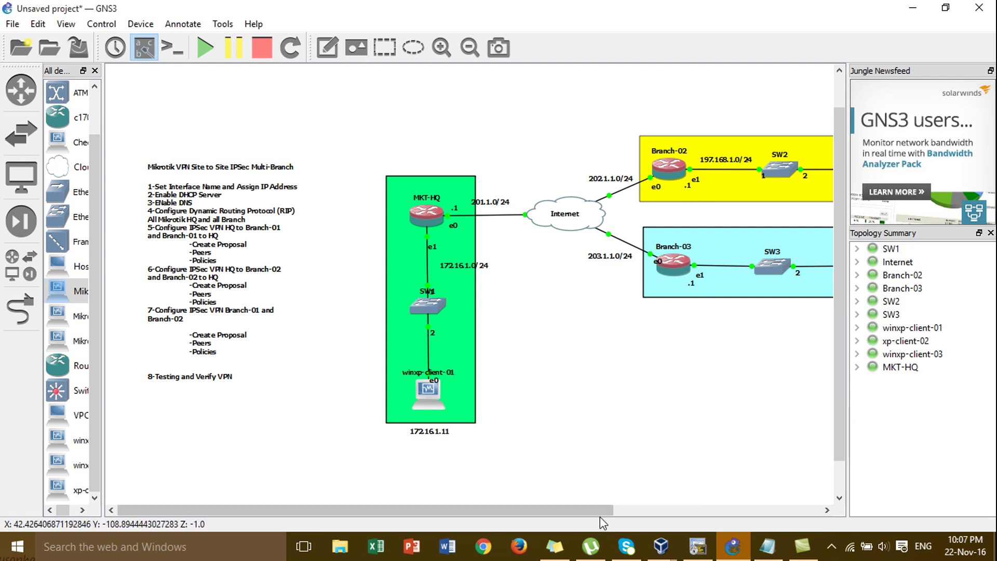
{"action": "left_click_drag", "start_coordinate": [600, 509], "coordinate": [709, 504]}
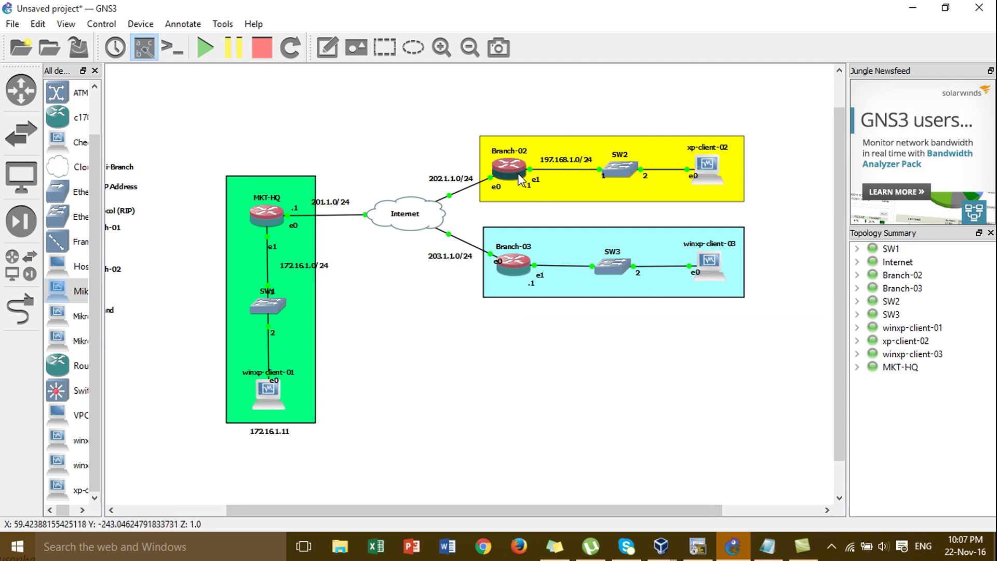
{"action": "mouse_move", "coordinate": [718, 164]}
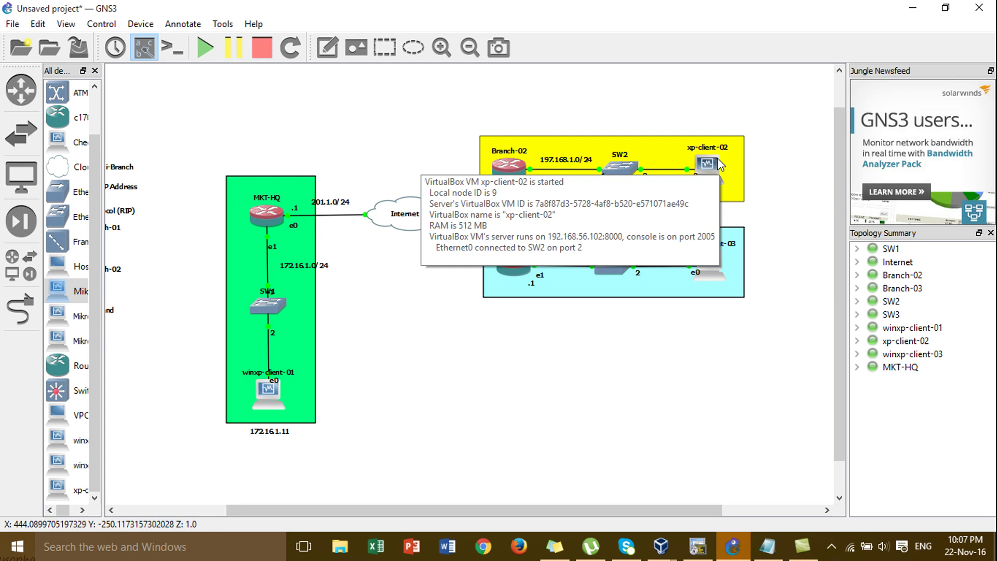
{"action": "mouse_move", "coordinate": [509, 174]}
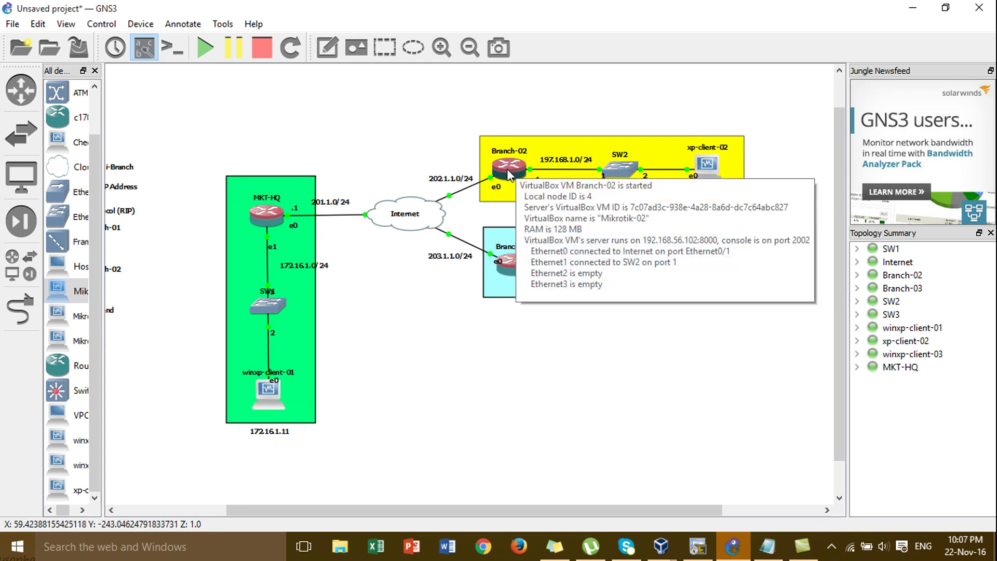
Switch to the xp-client-02 virtual machine, dismiss its pointer integration notice, and connect WinBox to the discovered MikroTik router of Branch-02
{"action": "mouse_move", "coordinate": [669, 555]}
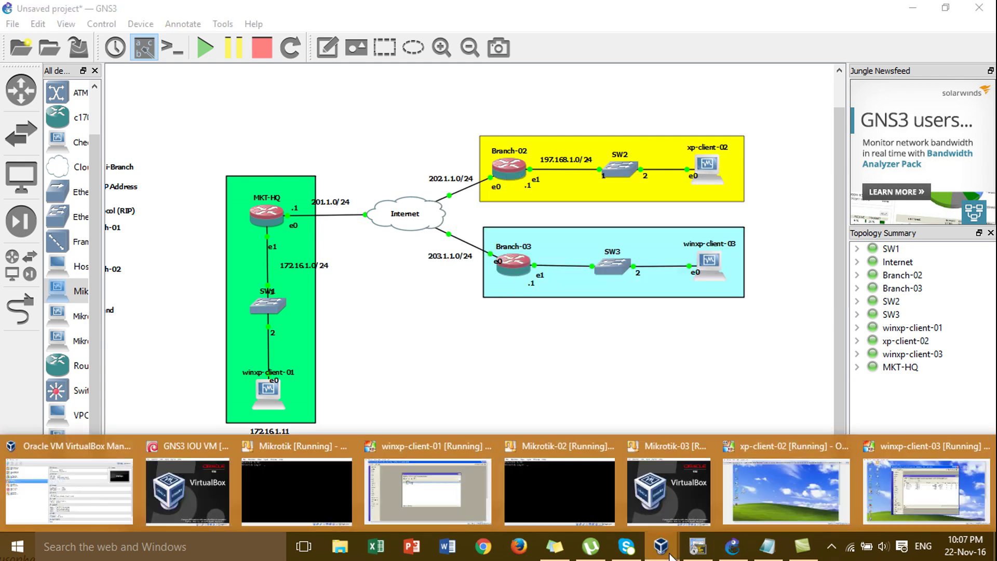
{"action": "left_click", "coordinate": [788, 482]}
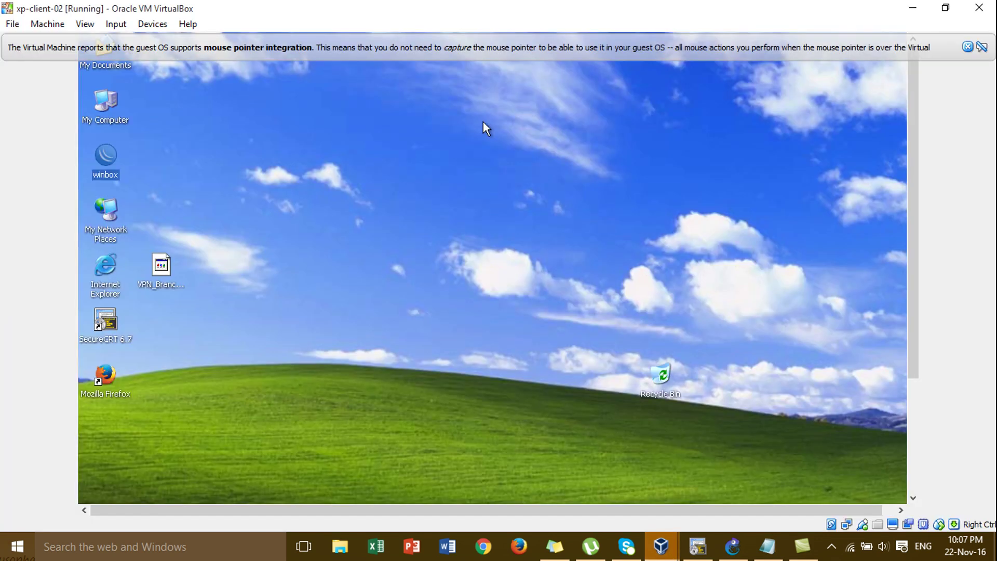
{"action": "left_click", "coordinate": [969, 47]}
{"action": "left_click", "coordinate": [430, 228]}
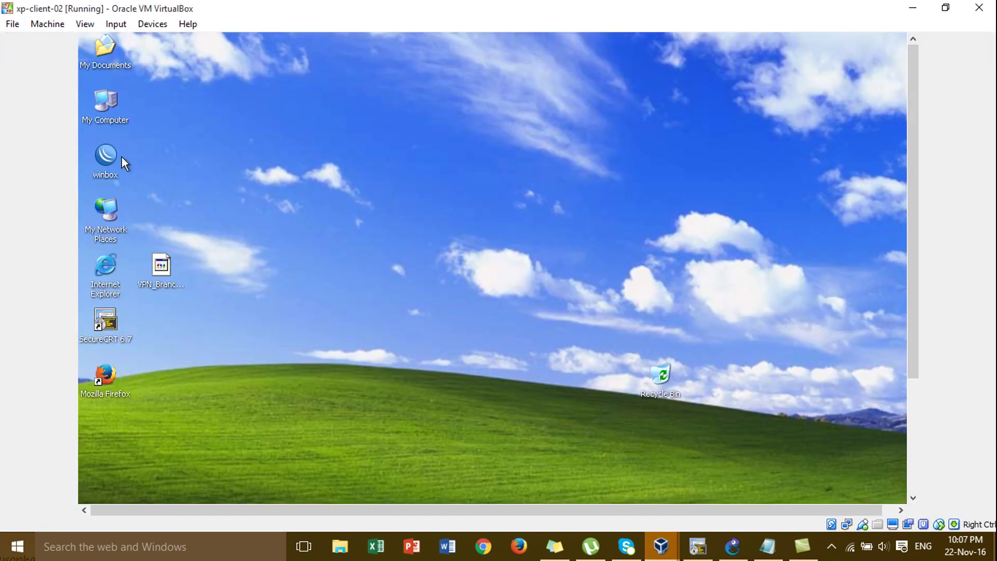
{"action": "double_click", "coordinate": [106, 155]}
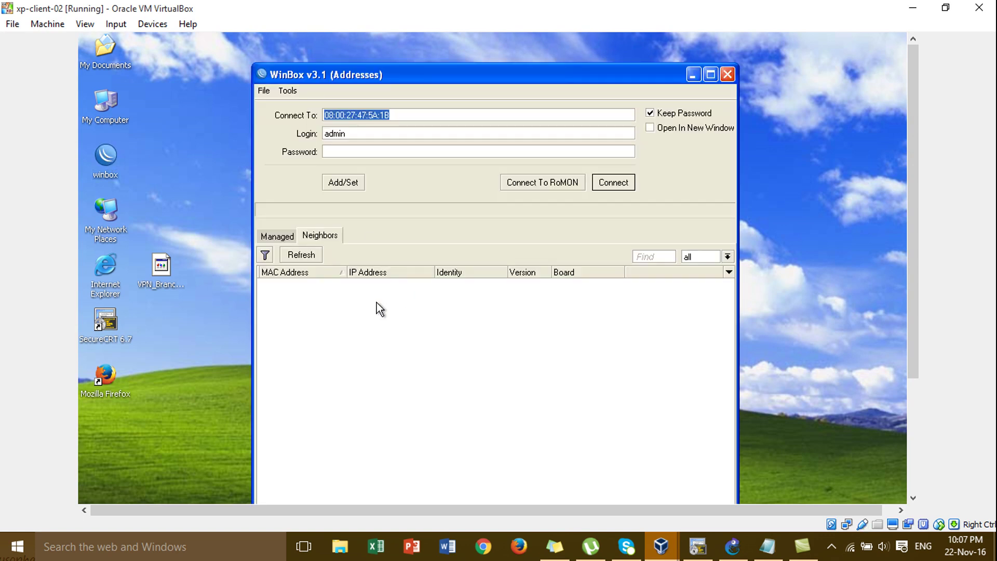
{"action": "left_click", "coordinate": [318, 284]}
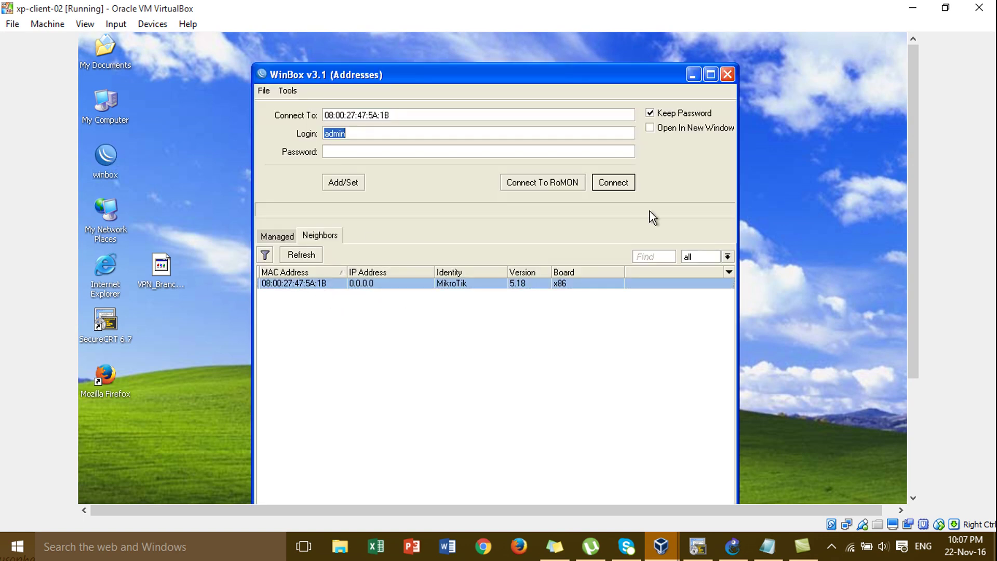
{"action": "left_click", "coordinate": [618, 185]}
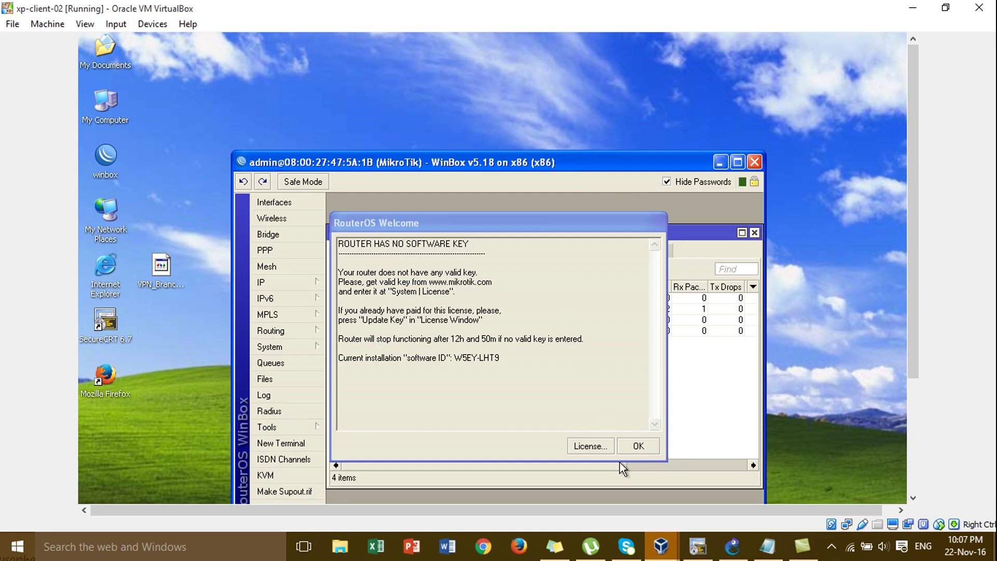
Dismiss the missing software key notice and set the Branch-02 router's identity to MKT-Branch-02
{"action": "left_click", "coordinate": [637, 445]}
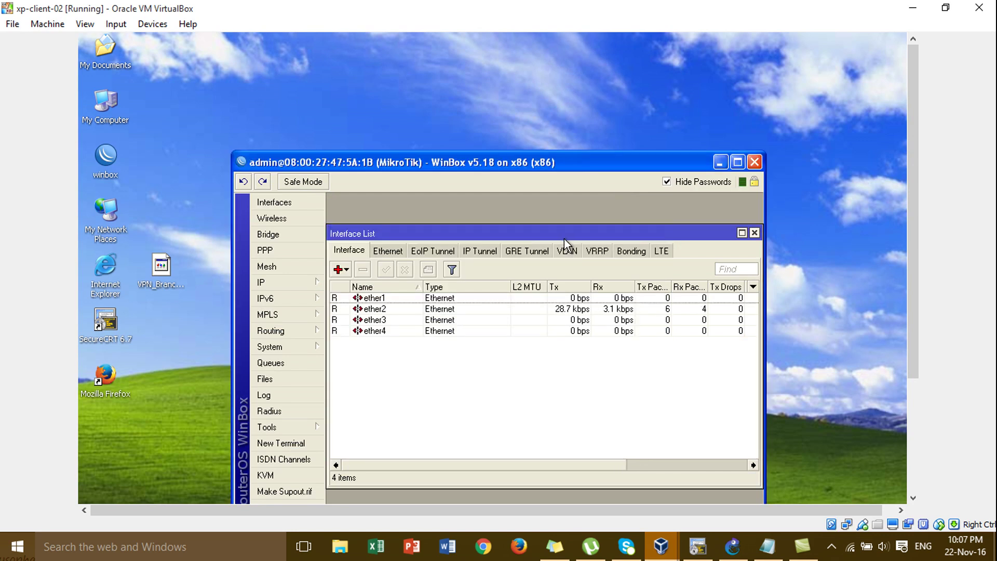
{"action": "left_click_drag", "start_coordinate": [569, 167], "coordinate": [576, 97]}
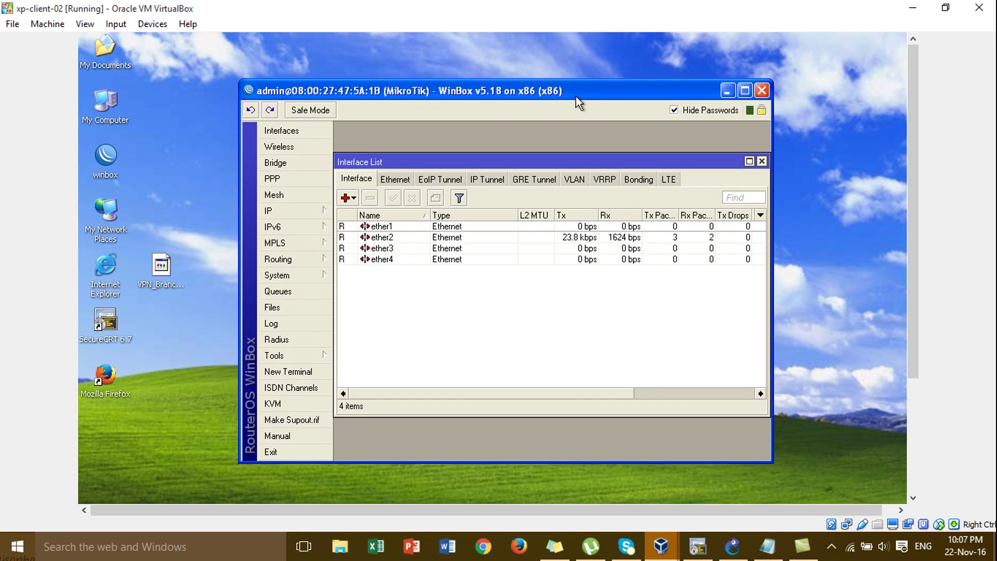
{"action": "left_click", "coordinate": [324, 277]}
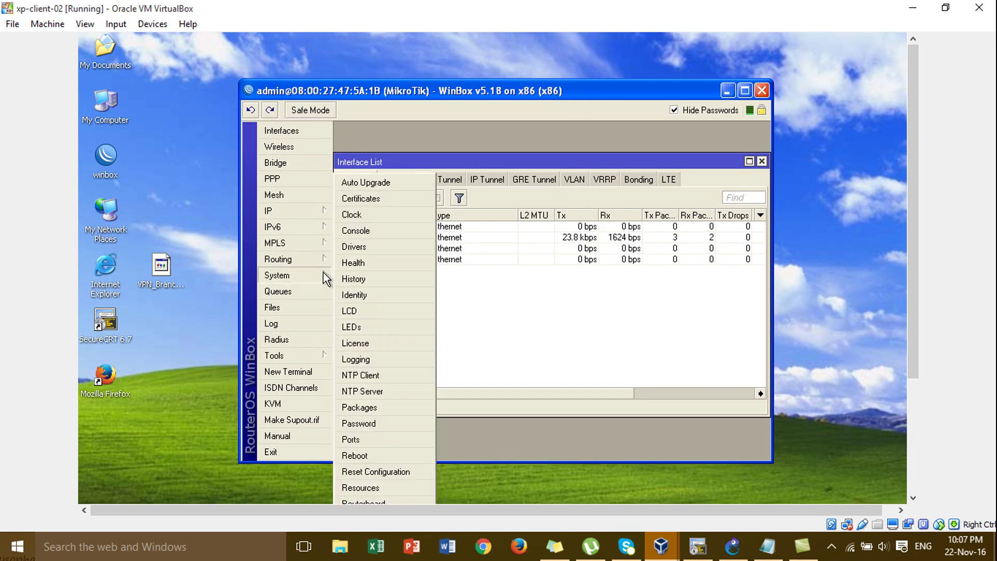
{"action": "left_click", "coordinate": [381, 295]}
{"action": "type", "text": "MKT-"}
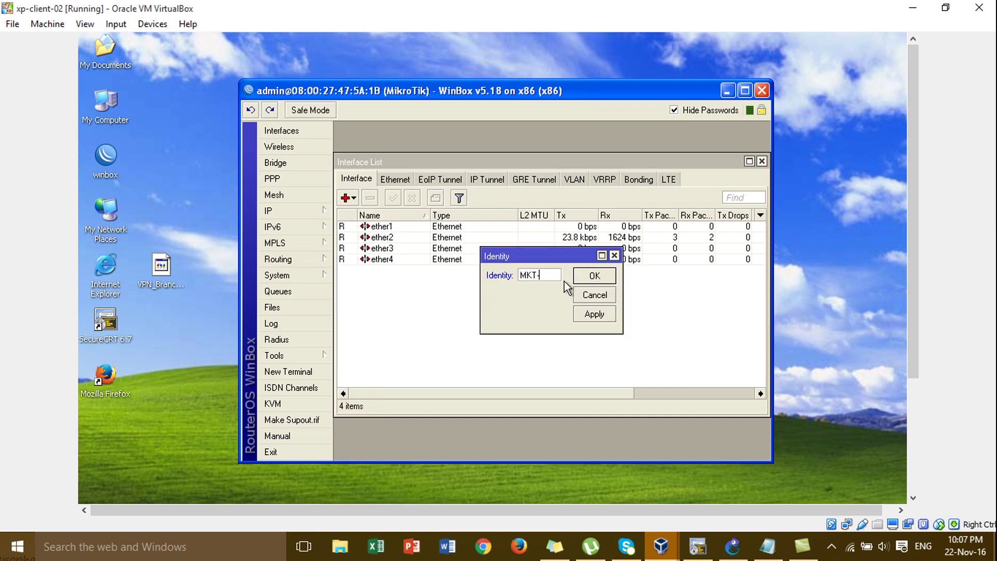
{"action": "type", "text": "Br"}
{"action": "type", "text": "anch"}
{"action": "type", "text": "-02"}
{"action": "left_click", "coordinate": [610, 314]}
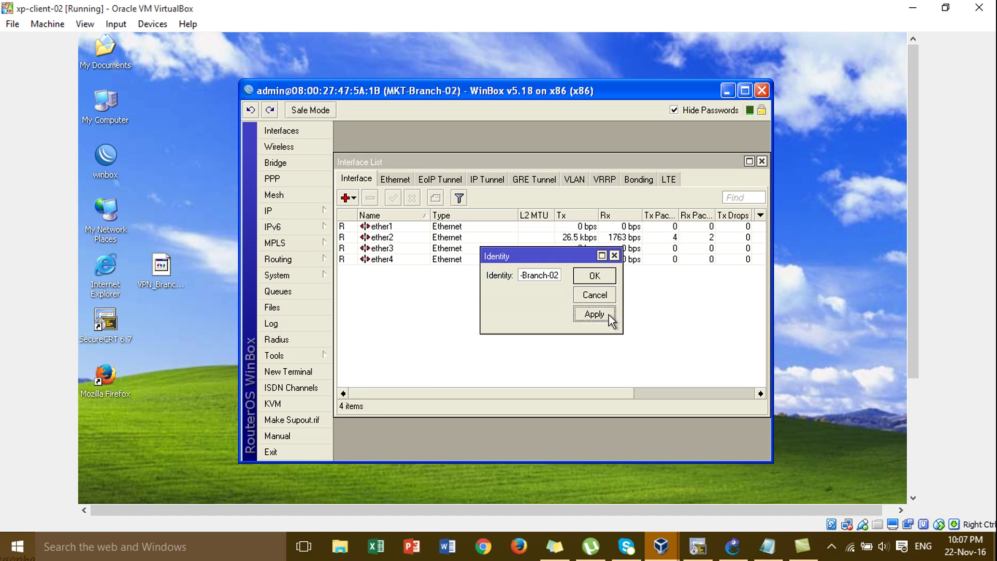
{"action": "left_click", "coordinate": [596, 273]}
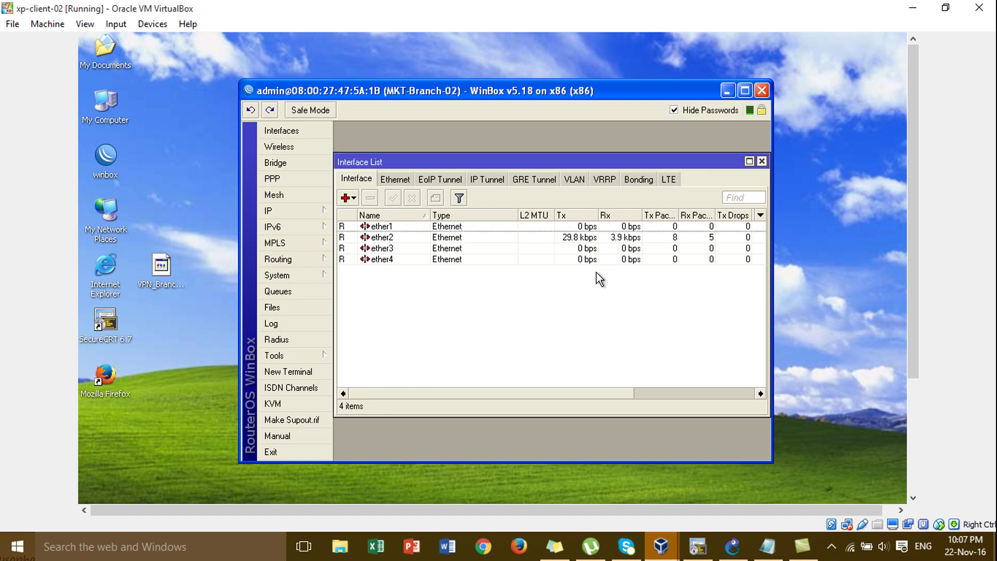
Rename interface ether2 to ether2-LAN and interface ether1 to ether1-WAN
{"action": "double_click", "coordinate": [589, 239]}
{"action": "left_click", "coordinate": [572, 191]}
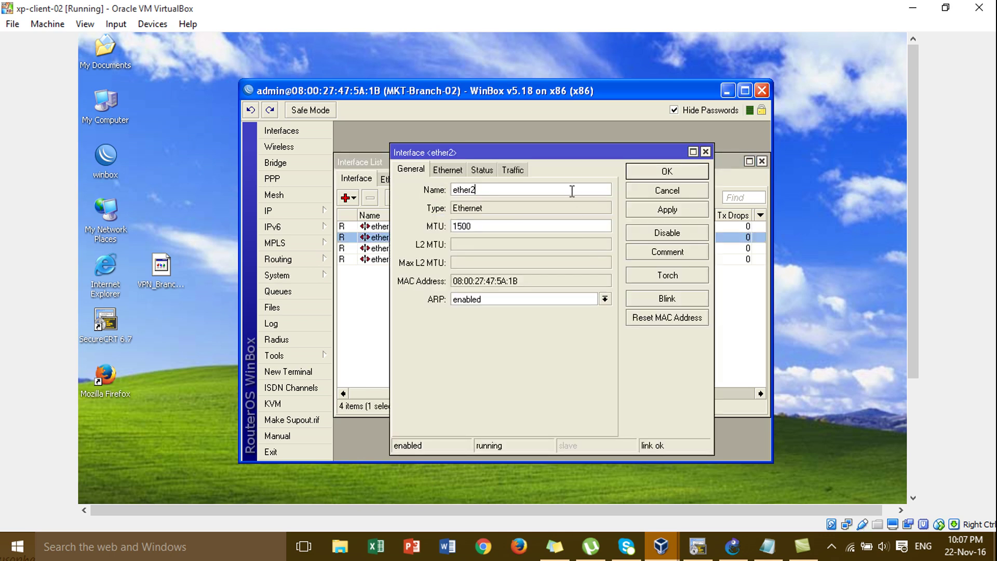
{"action": "left_click", "coordinate": [660, 171]}
{"action": "left_click", "coordinate": [472, 230]}
{"action": "double_click", "coordinate": [472, 230]}
{"action": "left_click", "coordinate": [539, 193]}
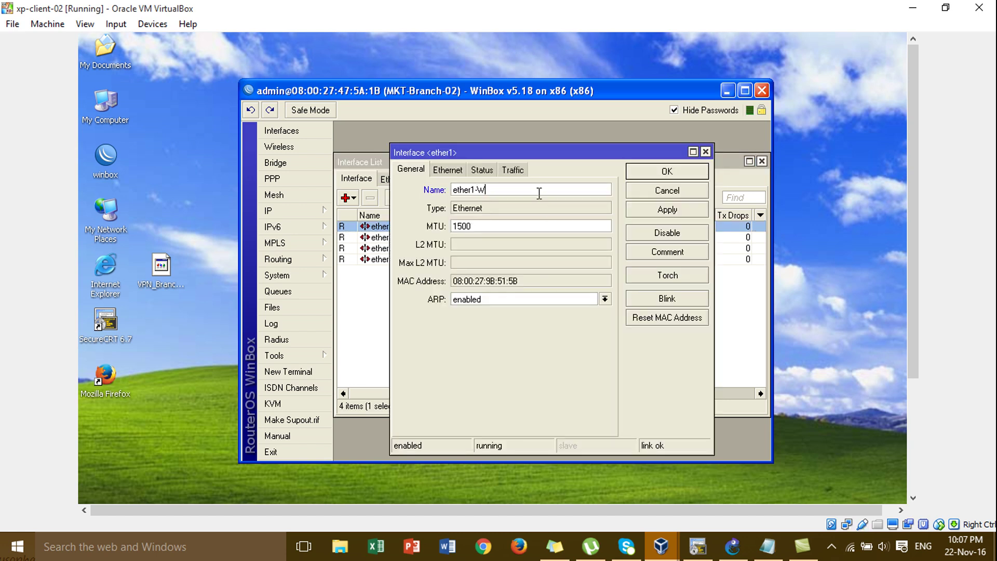
{"action": "left_click", "coordinate": [637, 173]}
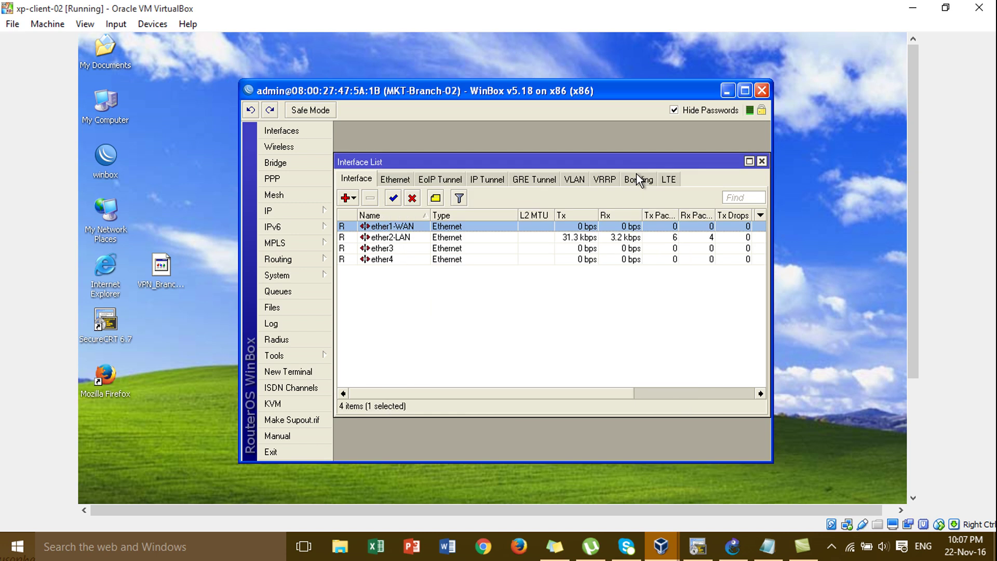
Remove the default-configuration IP address from ether1-WAN and open a new address entry
{"action": "left_click", "coordinate": [312, 211]}
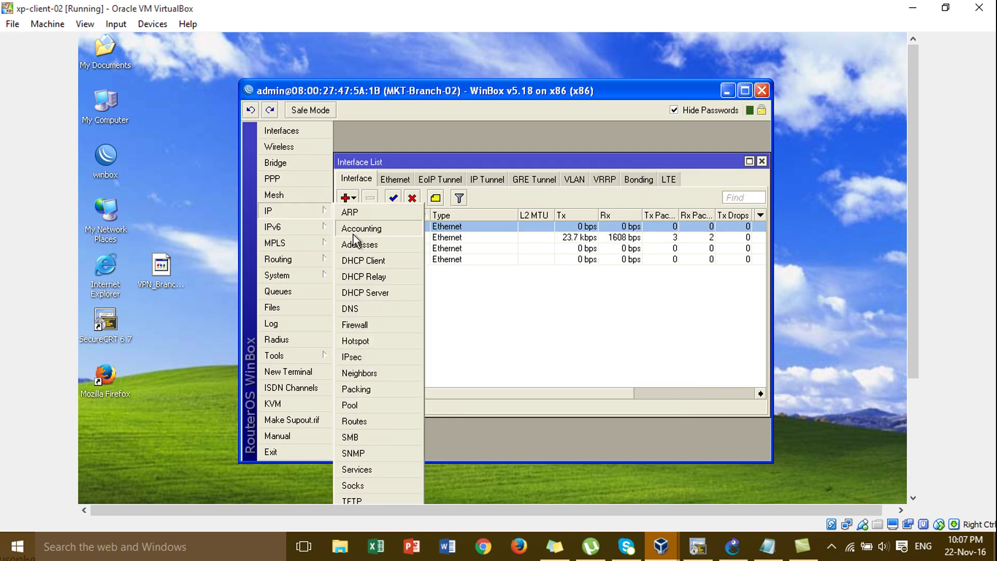
{"action": "left_click", "coordinate": [359, 246]}
{"action": "left_click", "coordinate": [479, 240]}
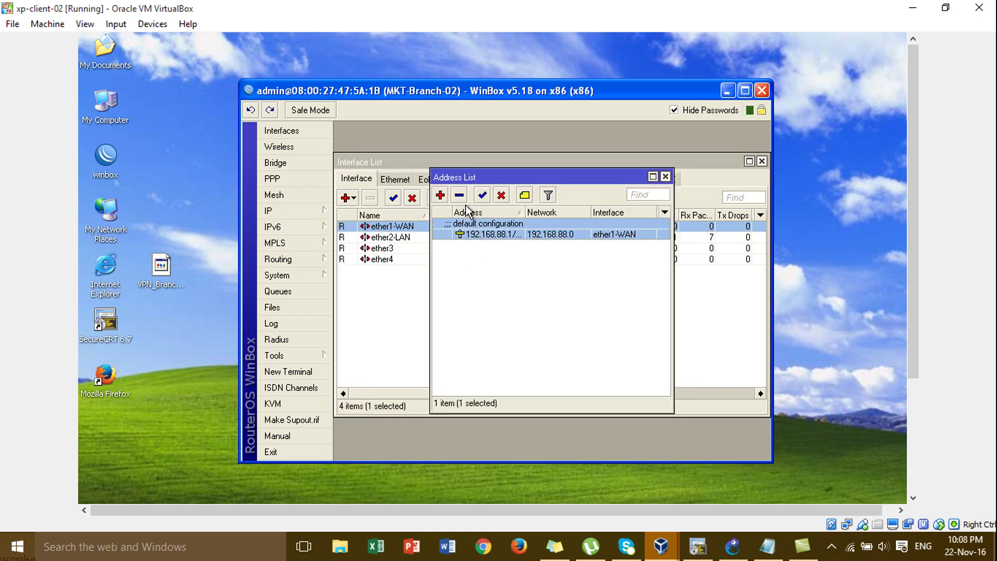
{"action": "left_click", "coordinate": [461, 198]}
{"action": "left_click", "coordinate": [441, 196]}
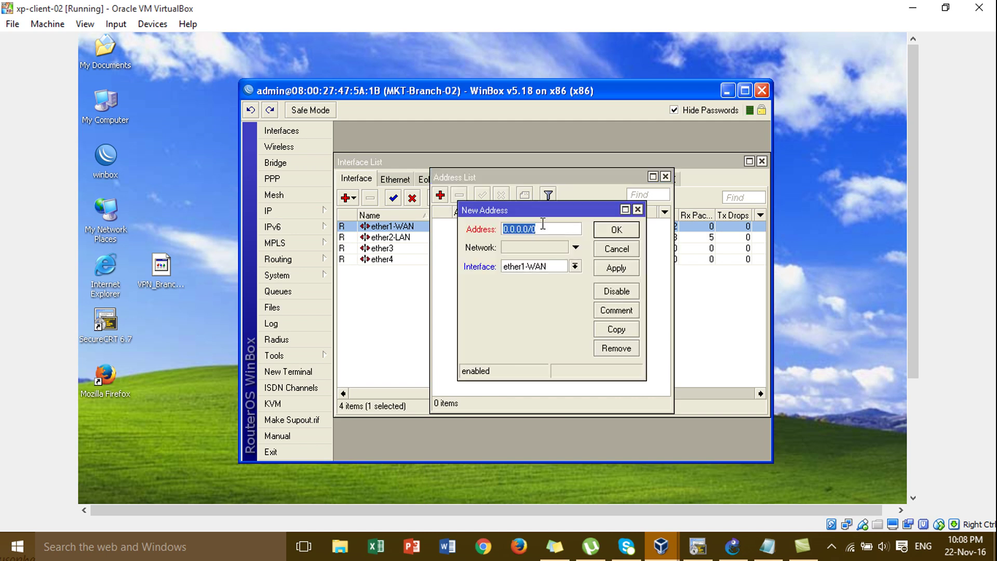
Switch to GNS3 and add a .1 text note beside the WAN side of both Branch-02 and Branch-03
{"action": "left_click", "coordinate": [669, 548]}
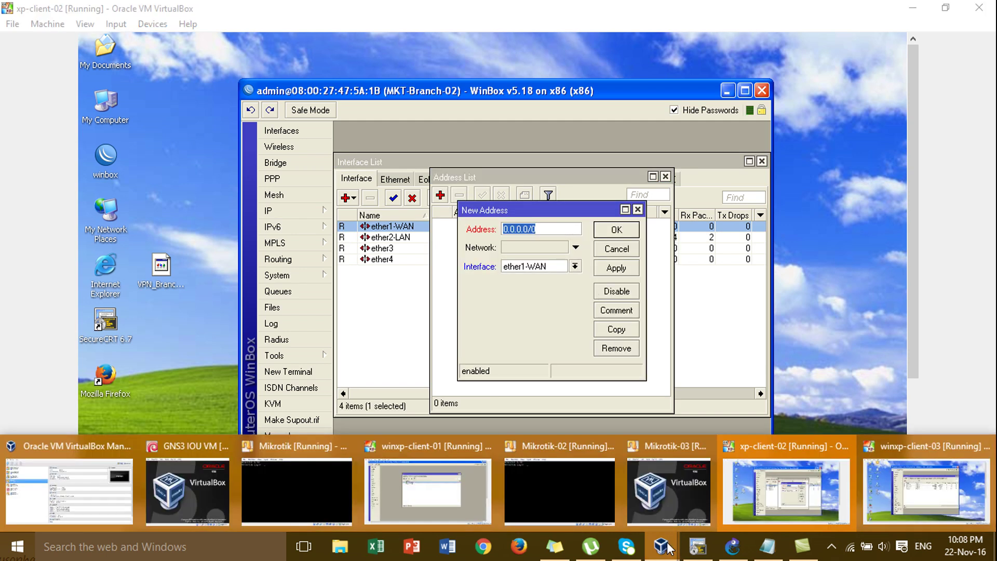
{"action": "left_click", "coordinate": [732, 547]}
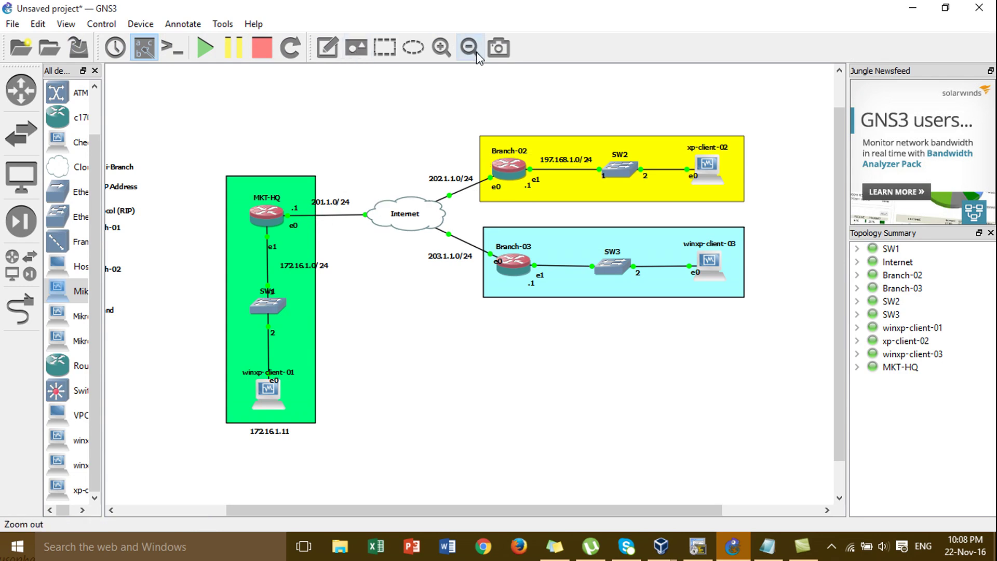
{"action": "left_click", "coordinate": [328, 50]}
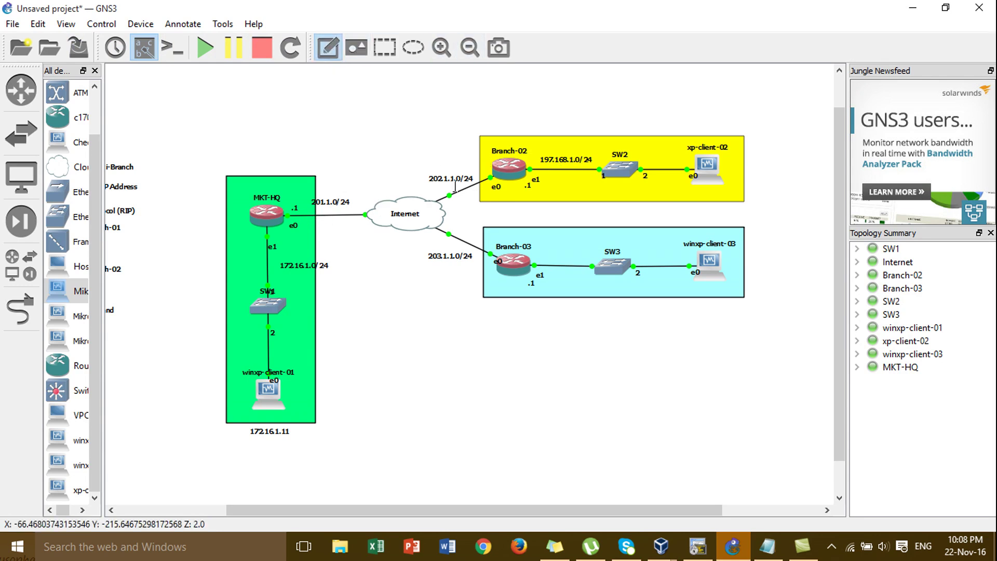
{"action": "left_click", "coordinate": [483, 172]}
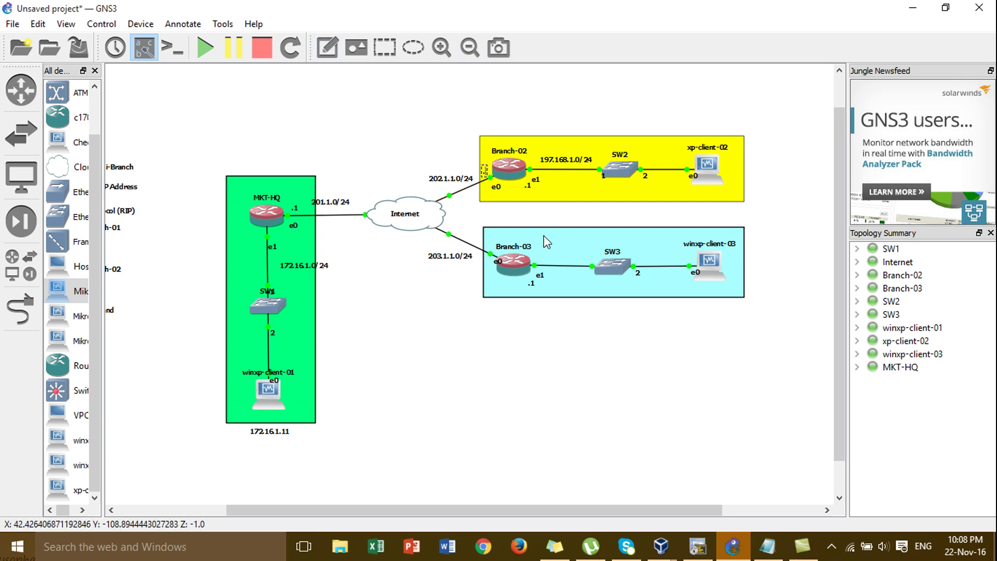
{"action": "left_click", "coordinate": [328, 49]}
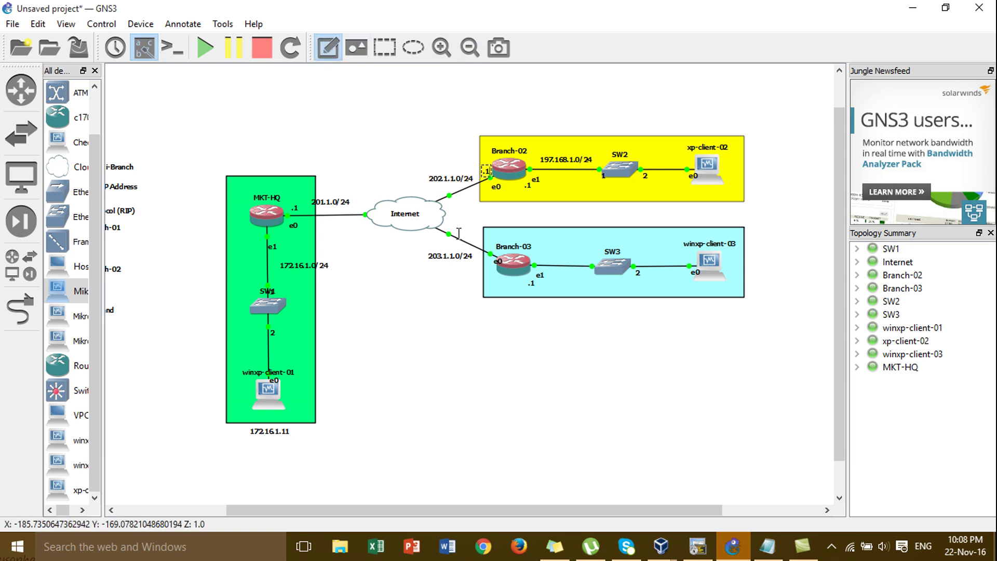
{"action": "left_click", "coordinate": [487, 258]}
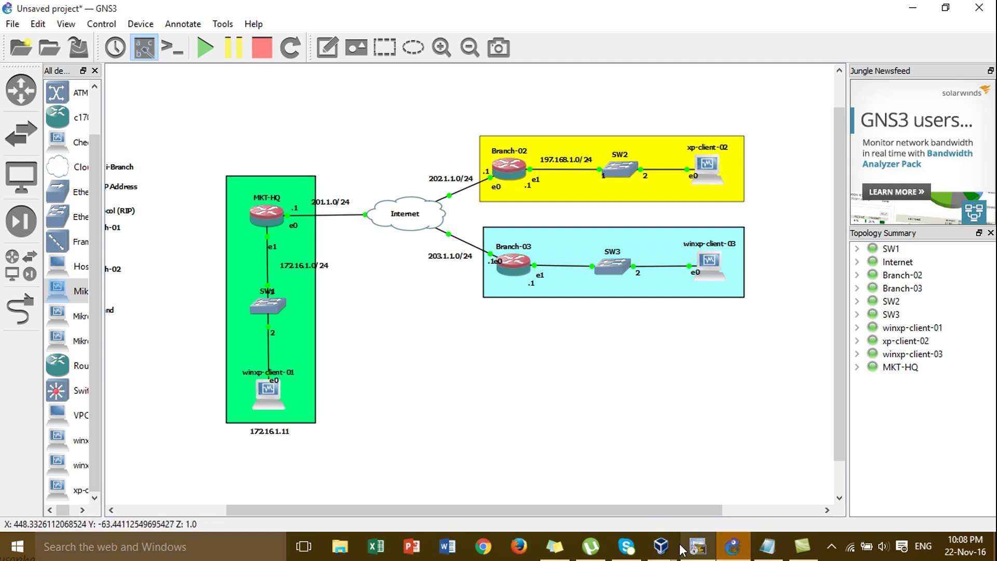
Return to xp-client-02 and assign 202.1.1.1/24 to ether1-WAN, checking the WAN subnet against the GNS3 topology
{"action": "mouse_move", "coordinate": [664, 550]}
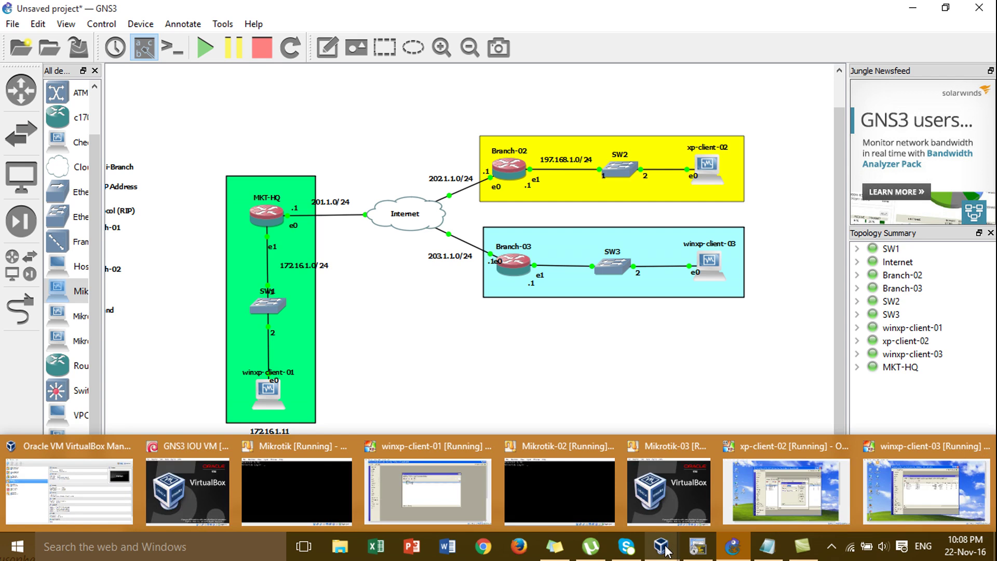
{"action": "left_click", "coordinate": [813, 496]}
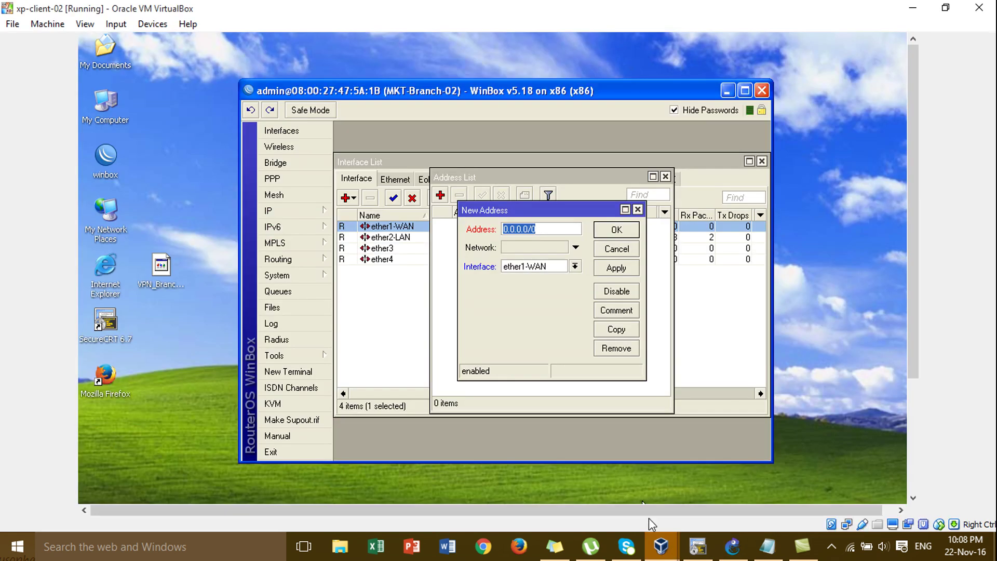
{"action": "left_click", "coordinate": [732, 547]}
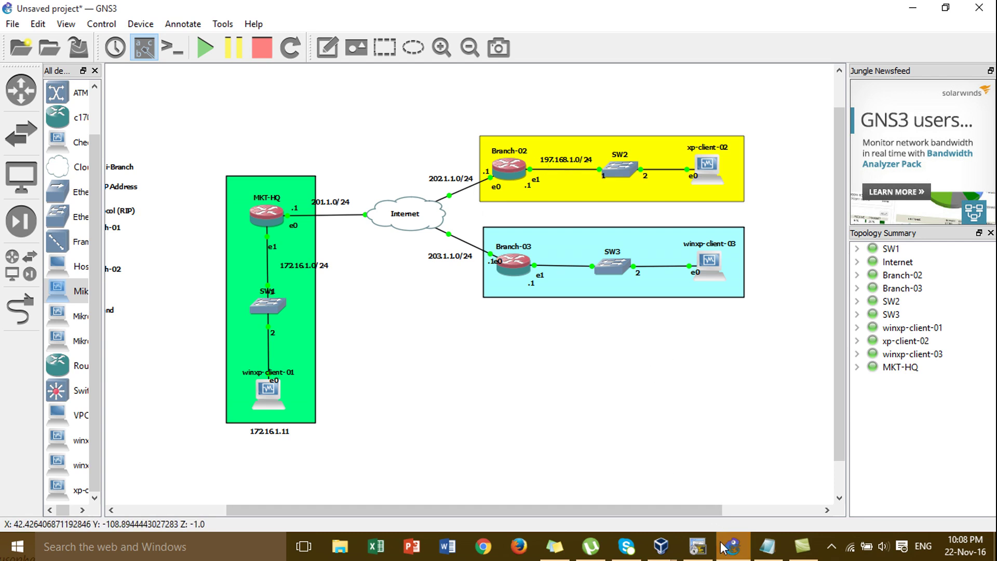
{"action": "mouse_move", "coordinate": [731, 545]}
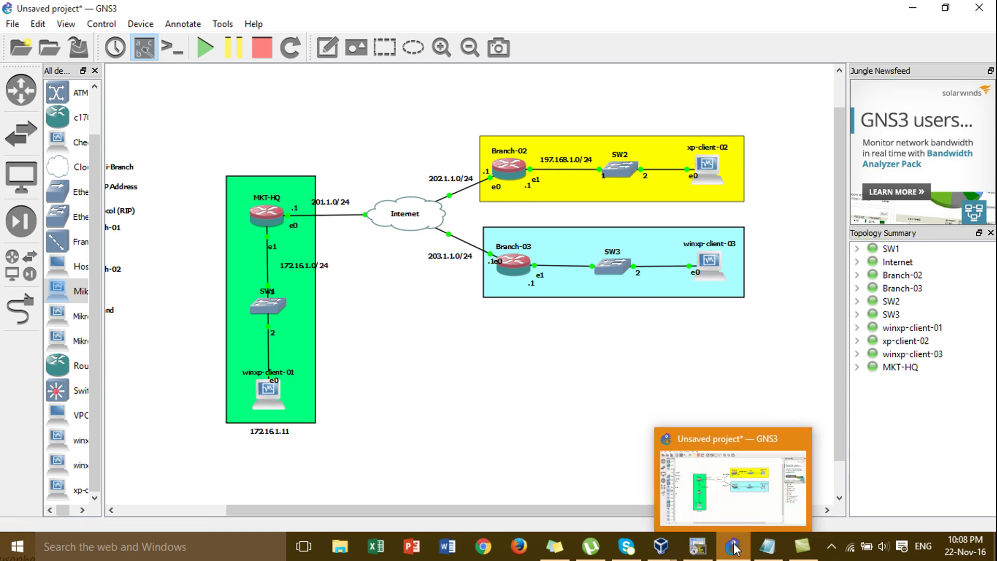
{"action": "mouse_move", "coordinate": [697, 535]}
{"action": "left_click", "coordinate": [787, 491]}
{"action": "type", "text": "202.1.1.1/24"}
{"action": "left_click", "coordinate": [613, 268]}
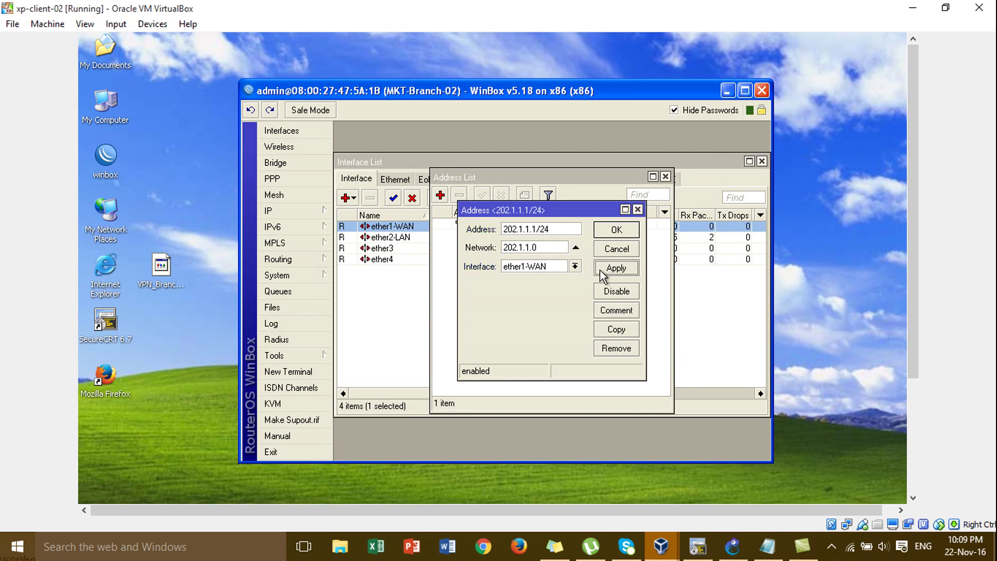
{"action": "left_click", "coordinate": [616, 229]}
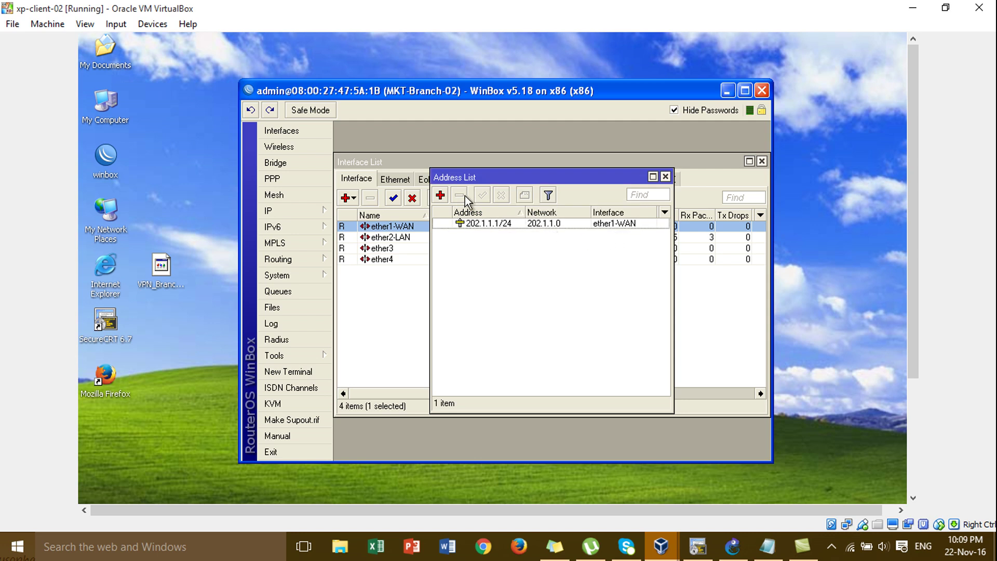
Add the address 197.168.1.1/24 on ether2-LAN, checking the LAN subnet in the GNS3 topology, and close the address list
{"action": "left_click", "coordinate": [440, 196]}
{"action": "type", "text": "19"}
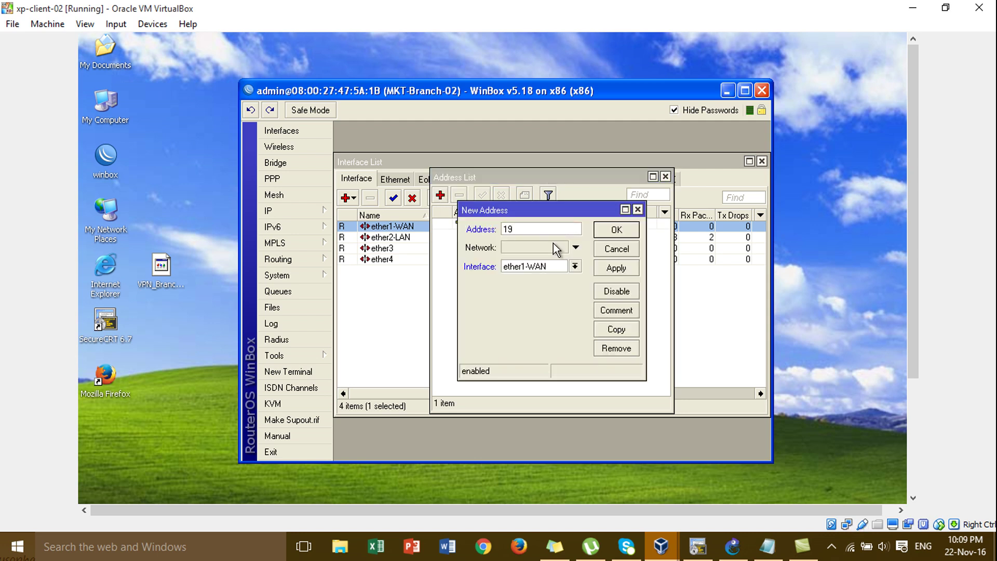
{"action": "left_click", "coordinate": [733, 547]}
{"action": "left_click", "coordinate": [733, 547]}
{"action": "type", "text": "7.168"}
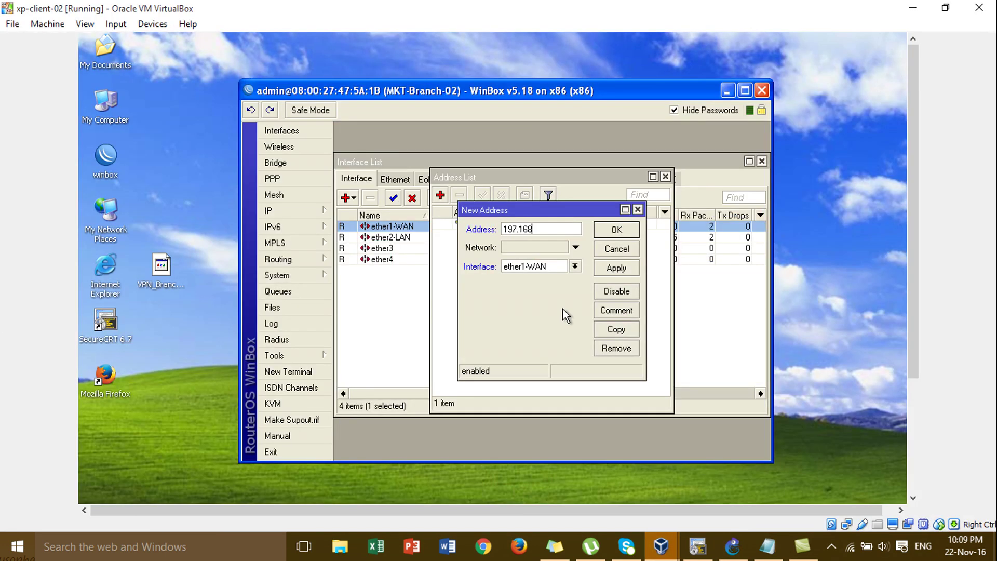
{"action": "type", "text": ".1.1/24"}
{"action": "left_click", "coordinate": [575, 266]}
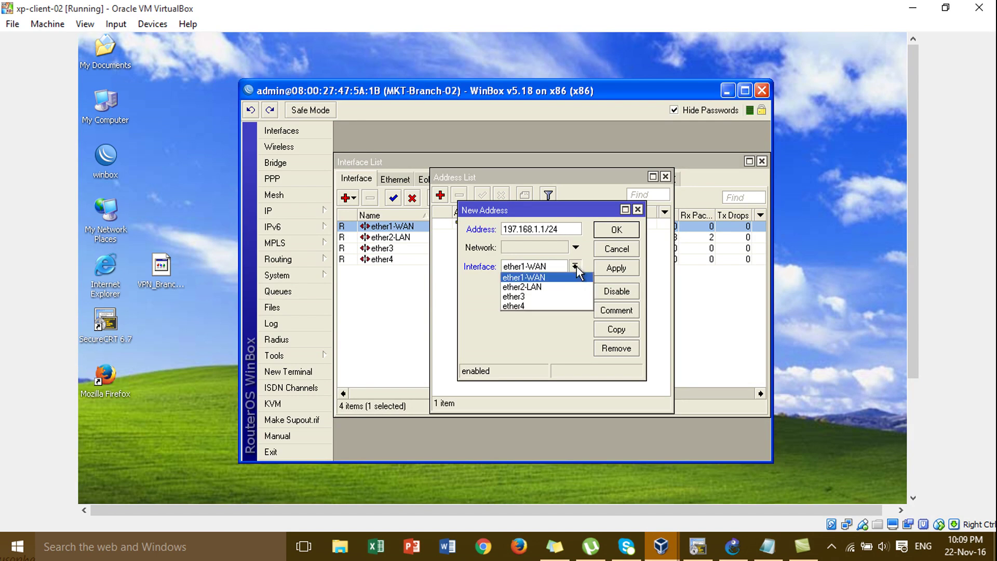
{"action": "left_click", "coordinate": [578, 288]}
{"action": "left_click", "coordinate": [605, 269]}
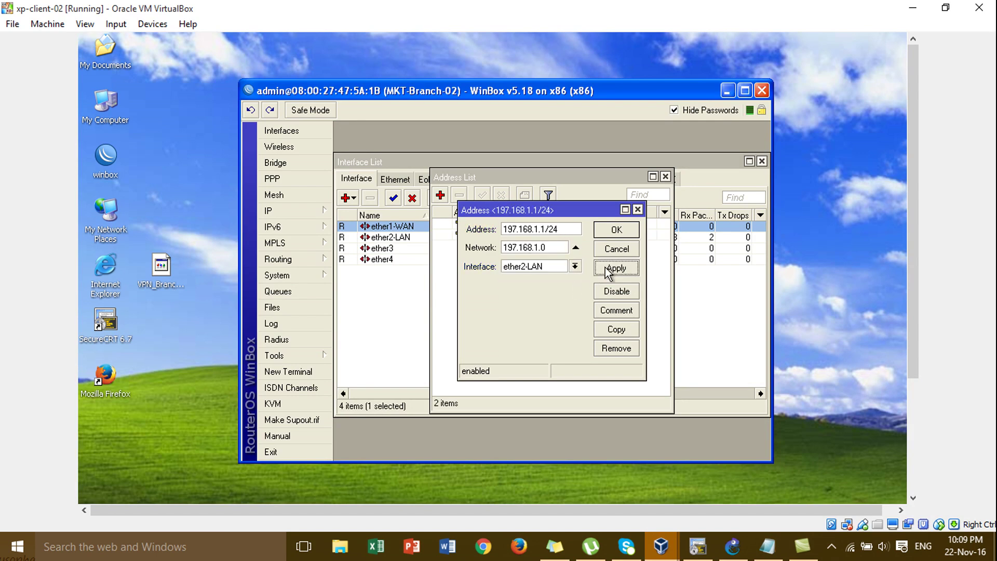
{"action": "left_click", "coordinate": [616, 231]}
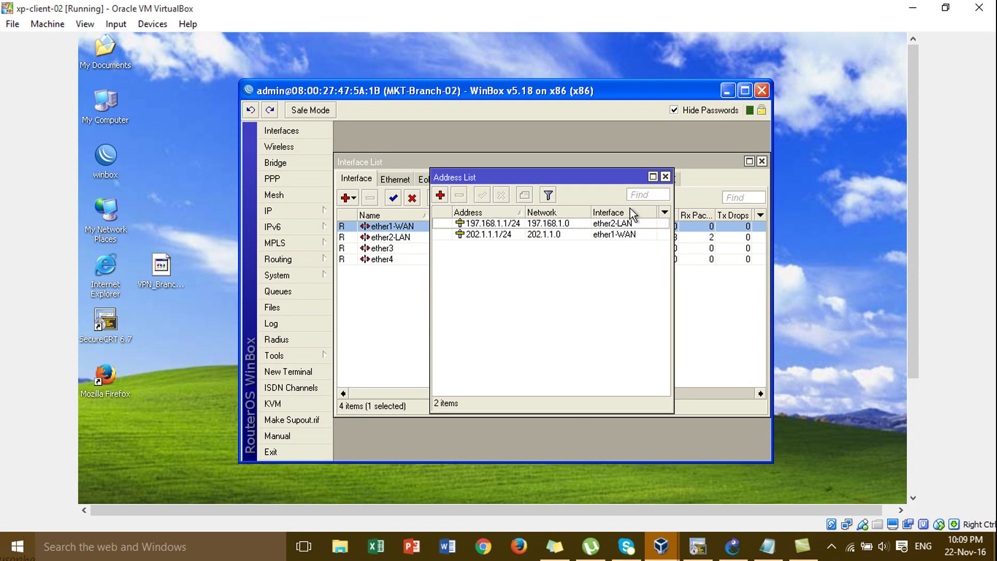
{"action": "left_click", "coordinate": [667, 178]}
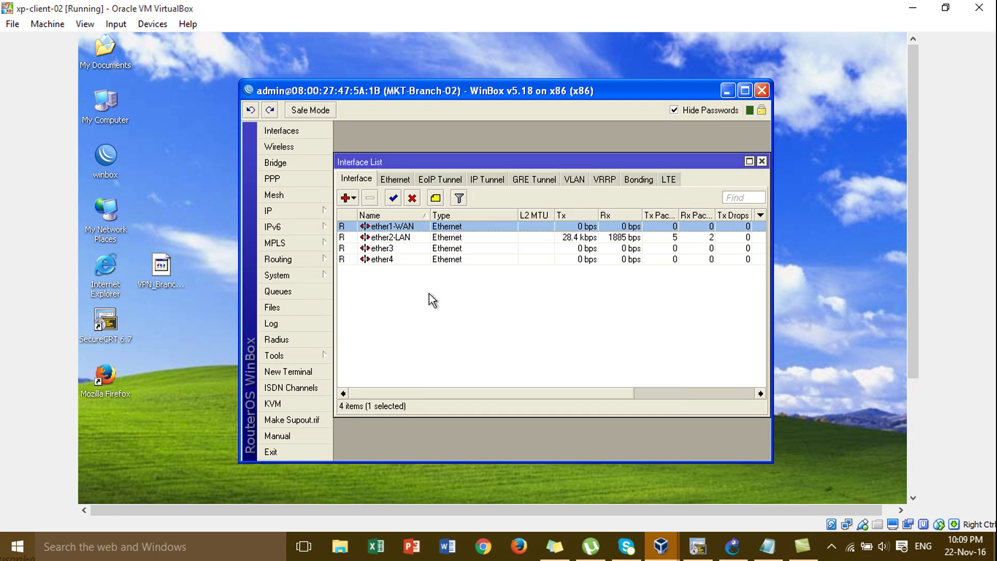
Open a new terminal on MKT-Branch-02 and try to ping 202.1.1.2
{"action": "left_click", "coordinate": [323, 372]}
{"action": "key", "text": "Return"}
{"action": "key", "text": "Return"}
{"action": "type", "text": "pin"}
{"action": "key", "text": "BackSpace"}
{"action": "type", "text": "inh l"}
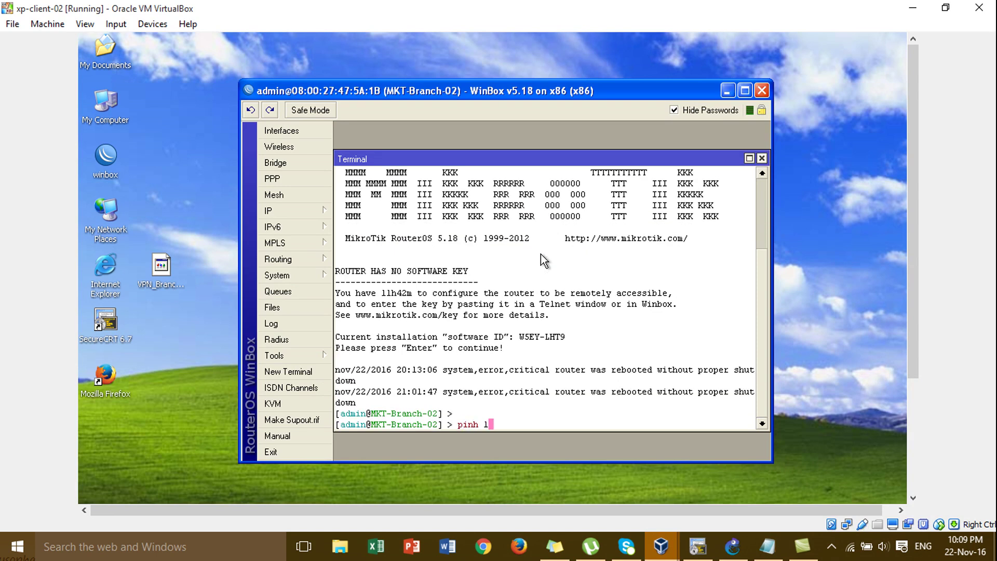
{"action": "key", "text": "BackSpace"}
{"action": "type", "text": "202.1.1.2"}
{"action": "key", "text": "Return"}
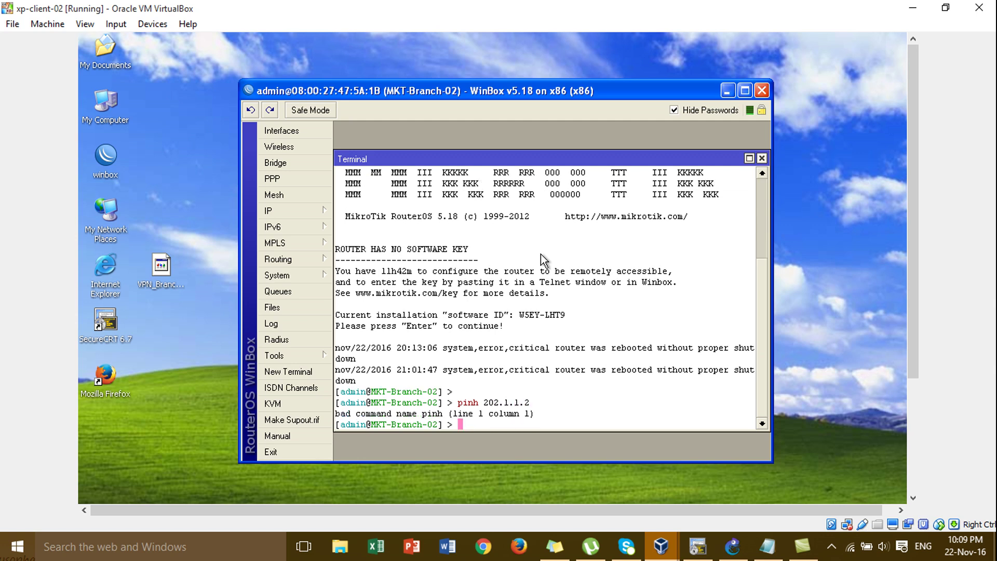
Correct the misspelled command to ping 202.1.1.2, run it, and close the terminal
{"action": "key", "text": "Up"}
{"action": "key", "text": "BackSpace"}
{"action": "key", "text": "BackSpace"}
{"action": "key", "text": "BackSpace"}
{"action": "key", "text": "BackSpace"}
{"action": "key", "text": "BackSpace"}
{"action": "key", "text": "BackSpace"}
{"action": "key", "text": "BackSpace"}
{"action": "type", "text": "g 202.1.1.2"}
{"action": "key", "text": "Return"}
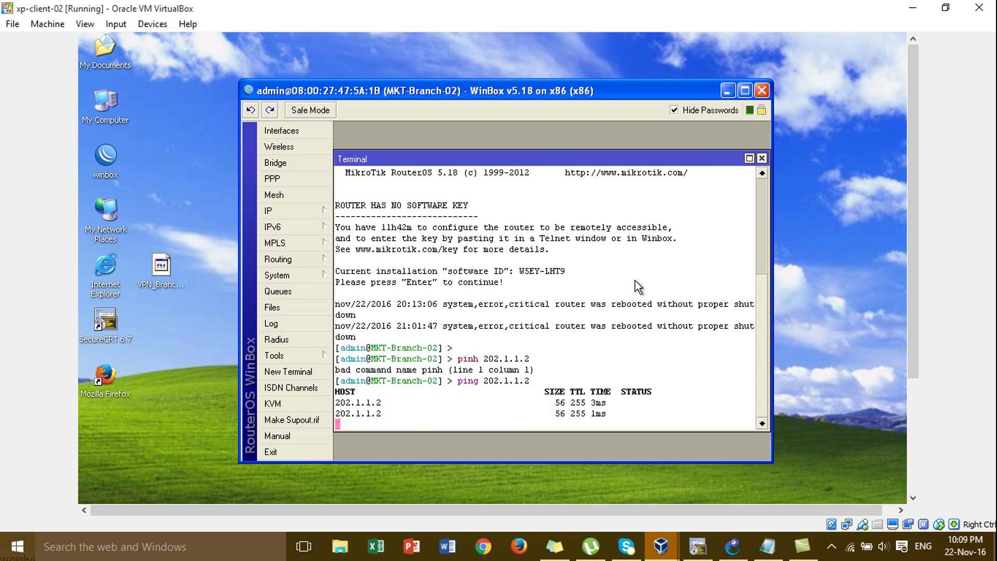
{"action": "left_click", "coordinate": [762, 158]}
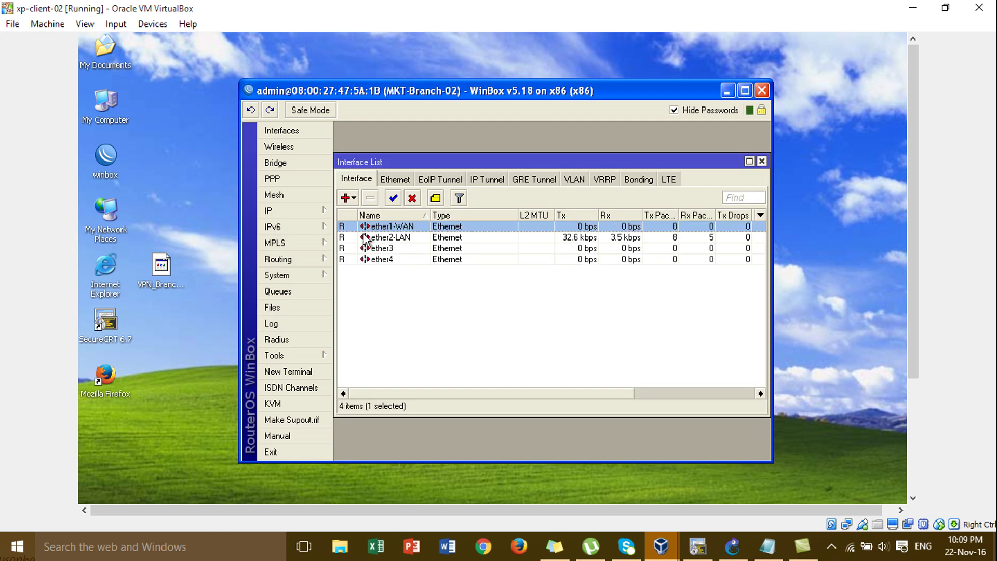
{"action": "left_click", "coordinate": [322, 212]}
{"action": "left_click", "coordinate": [582, 339]}
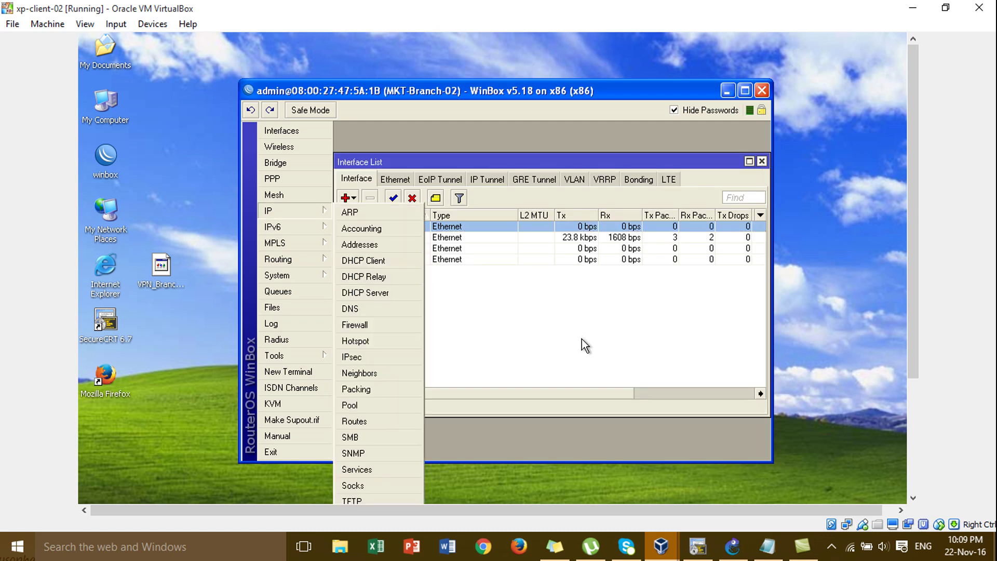
Start the DHCP server setup for ether2-LAN, accepting the proposed address space and the gateway 197.168.1.1
{"action": "left_click", "coordinate": [314, 211]}
{"action": "left_click", "coordinate": [404, 297]}
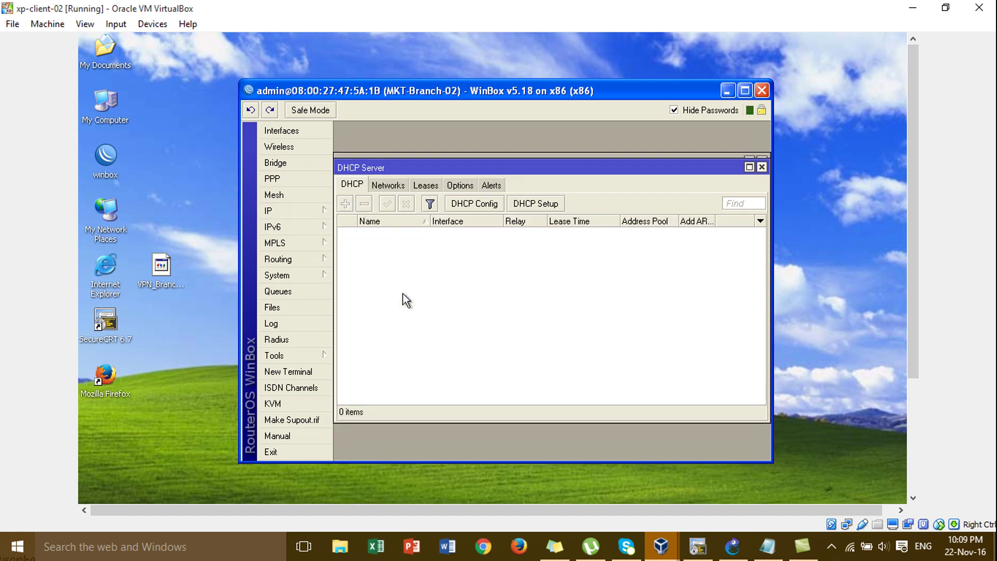
{"action": "left_click", "coordinate": [558, 204]}
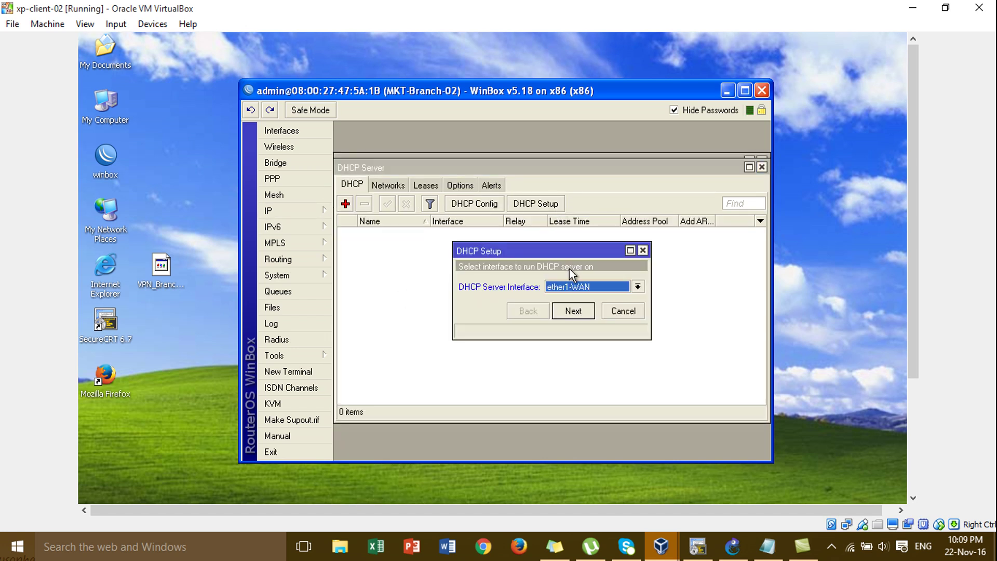
{"action": "left_click", "coordinate": [572, 287]}
{"action": "left_click", "coordinate": [576, 307]}
{"action": "left_click", "coordinate": [574, 310]}
{"action": "left_click", "coordinate": [574, 310]}
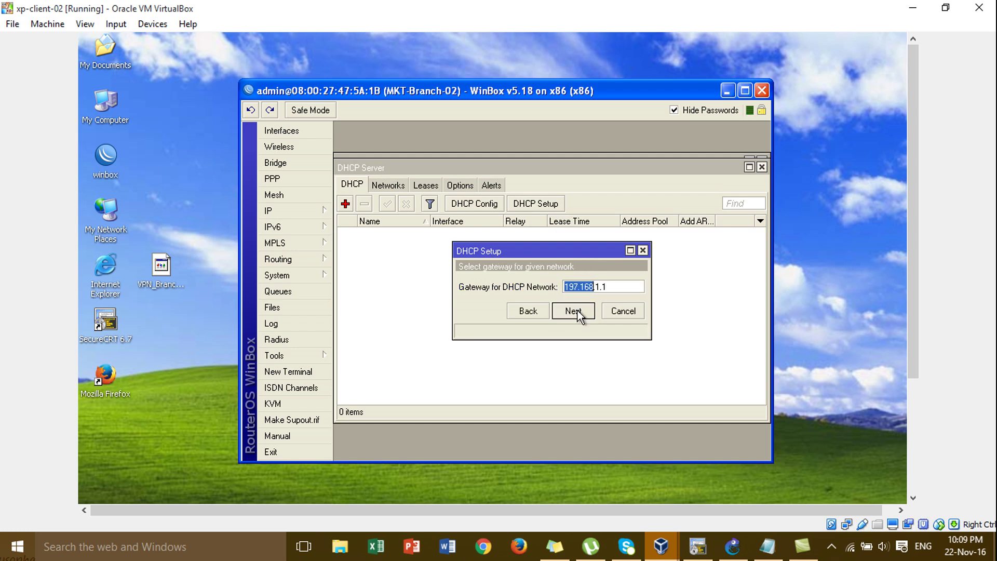
{"action": "left_click", "coordinate": [573, 311]}
Set the DHCP pool of addresses to give out to start at 197.168.1.10 and its end address's last octet to 10
{"action": "left_click", "coordinate": [584, 287]}
{"action": "left_click", "coordinate": [574, 287]}
{"action": "key", "text": "BackSpace"}
{"action": "type", "text": "1"}
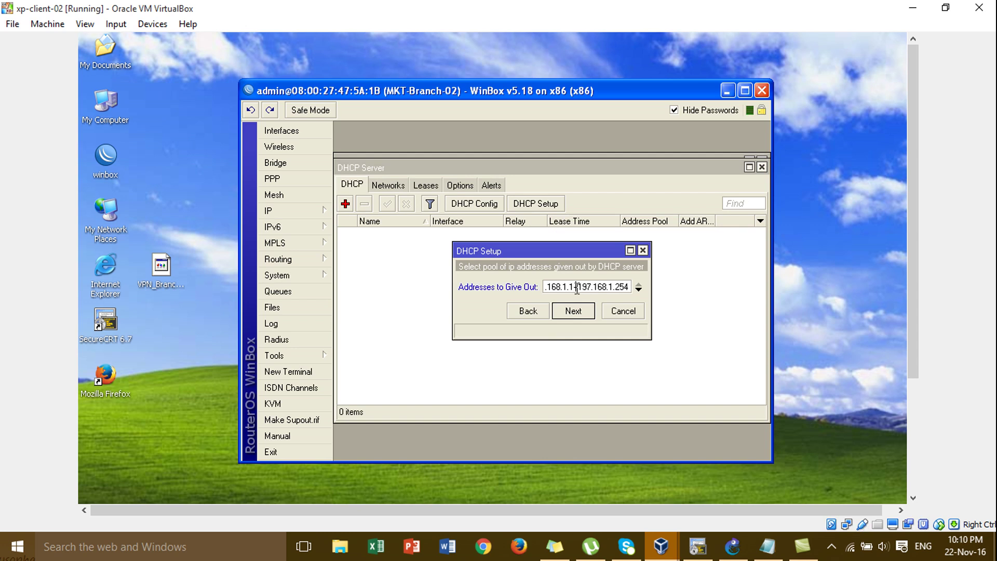
{"action": "type", "text": "0"}
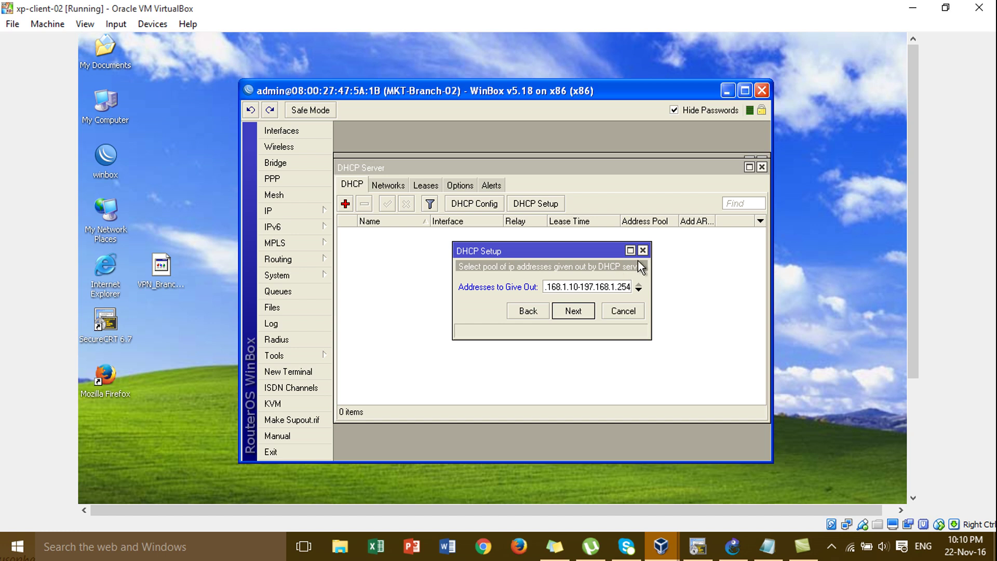
{"action": "left_click_drag", "start_coordinate": [618, 287], "coordinate": [630, 287]}
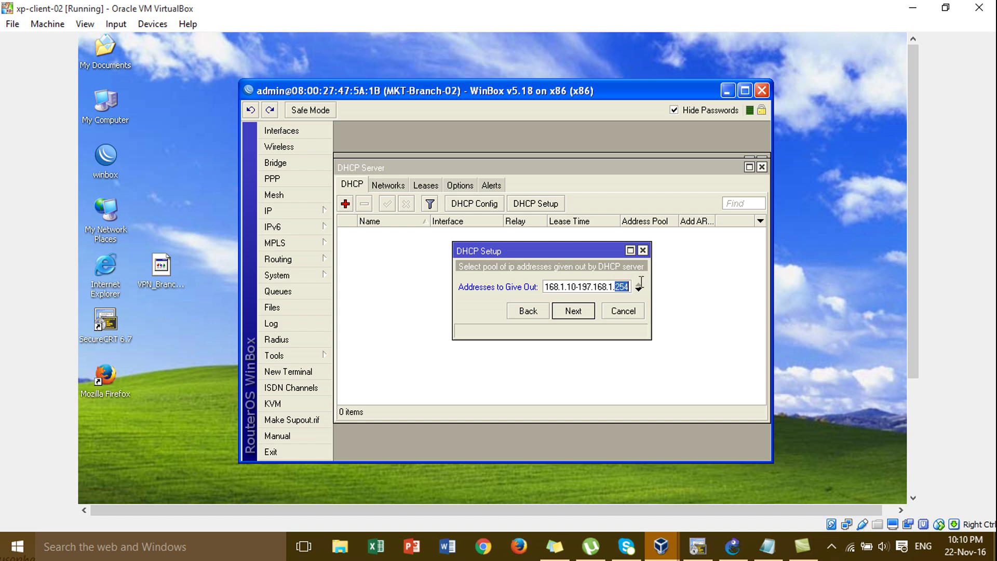
{"action": "type", "text": "10"}
{"action": "left_click", "coordinate": [566, 313]}
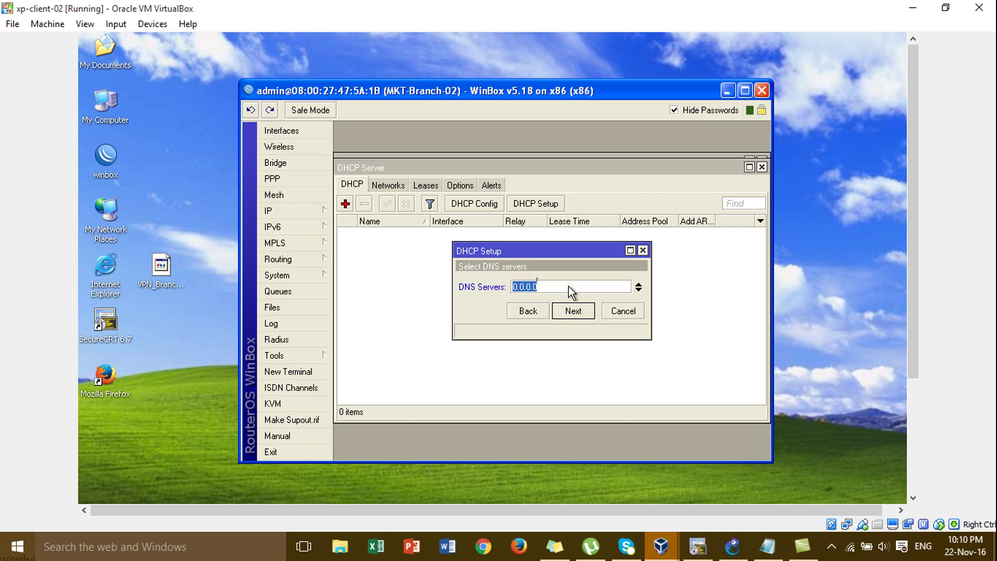
Set the DHCP DNS server to 8.8.8.8, accept the proposed lease time and finish the setup
{"action": "type", "text": "8.8.8.8"}
{"action": "left_click", "coordinate": [574, 314]}
{"action": "left_click", "coordinate": [574, 315]}
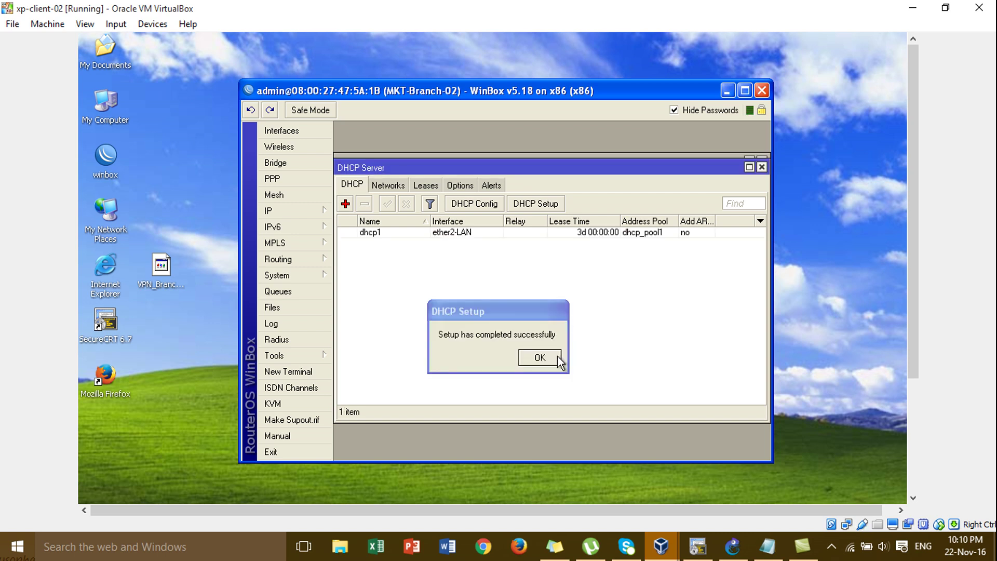
{"action": "left_click", "coordinate": [540, 359]}
Set the router's own DNS server to 8.8.8.8 in the DNS settings
{"action": "left_click", "coordinate": [287, 214]}
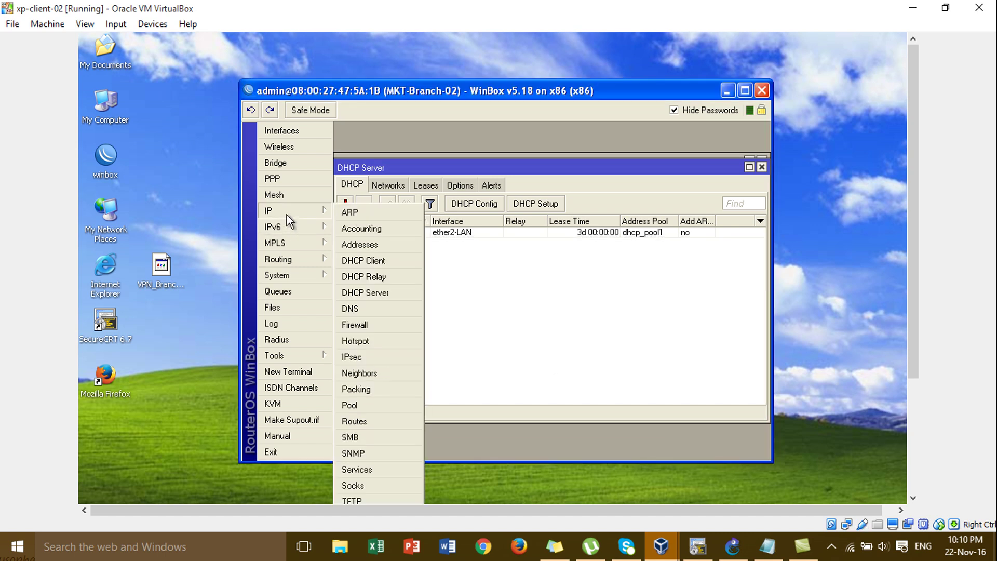
{"action": "left_click", "coordinate": [358, 310]}
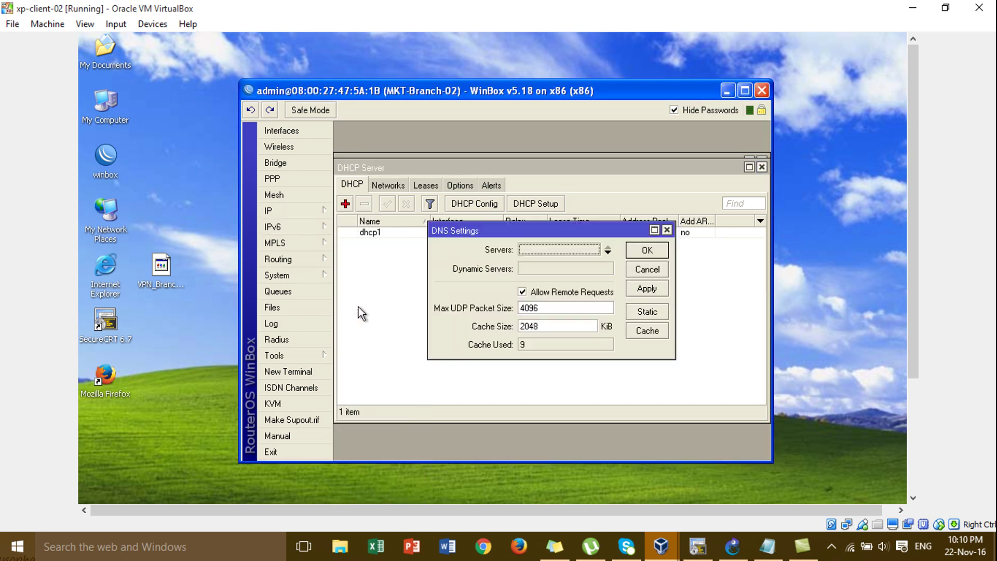
{"action": "left_click", "coordinate": [550, 248]}
{"action": "type", "text": "8.8.8.8"}
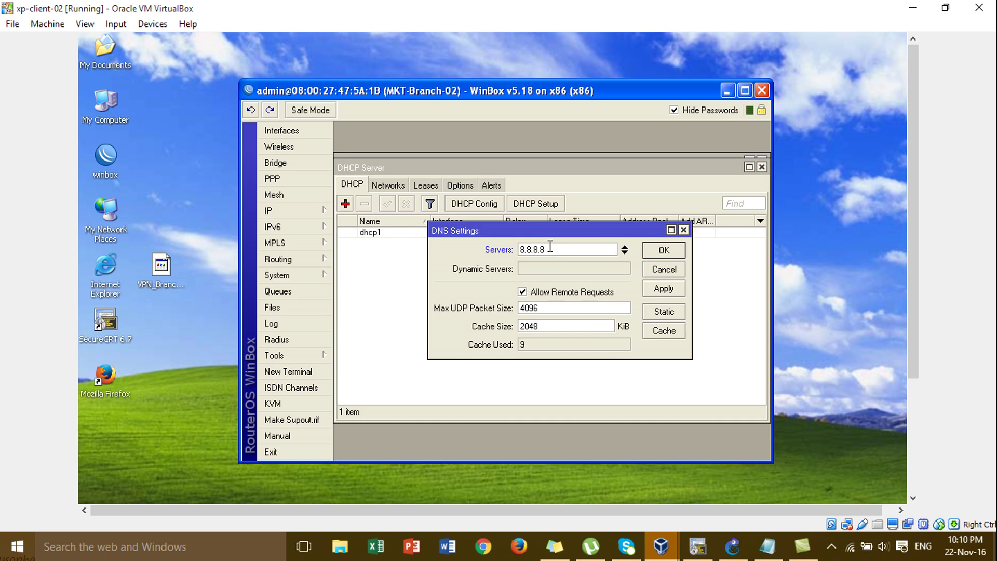